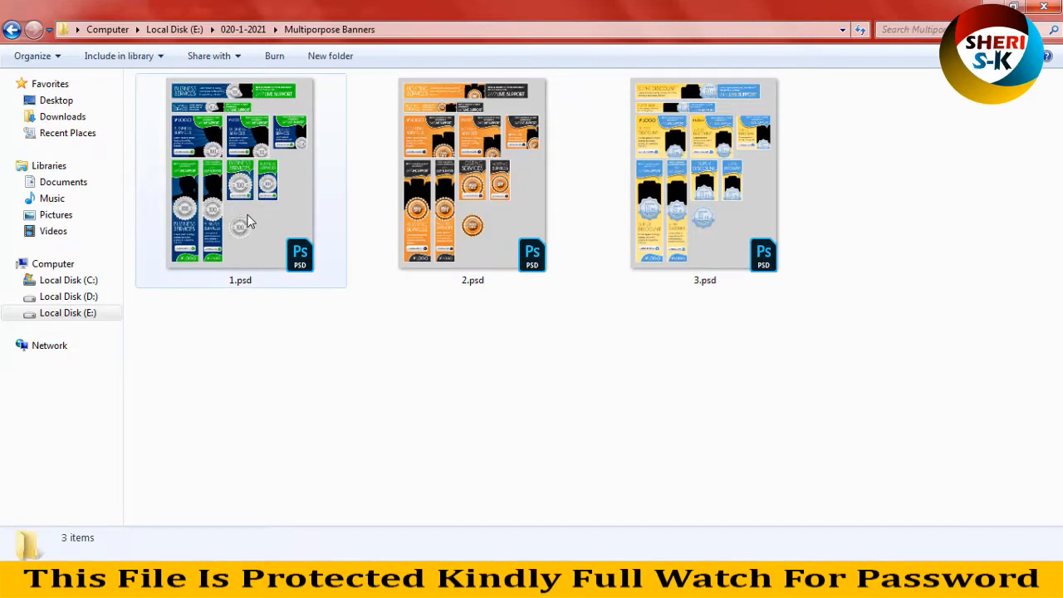
# Preview the banner layouts in 1.psd and 2.psd up close in the photo viewer
pyautogui.scroll(2, 449, 242)
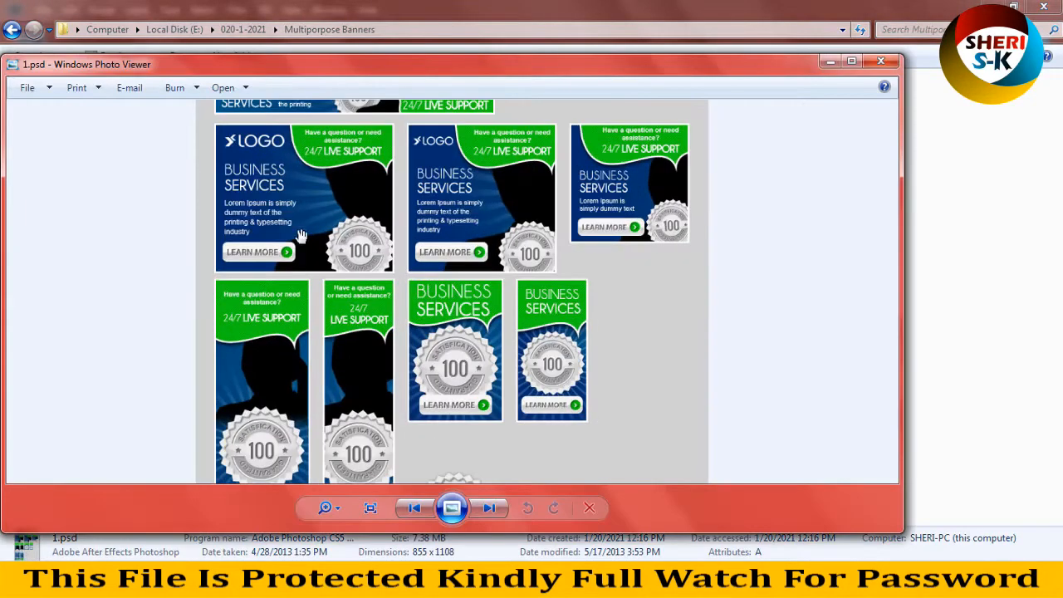
pyautogui.moveTo(330, 324); pyautogui.dragTo(316, 403)
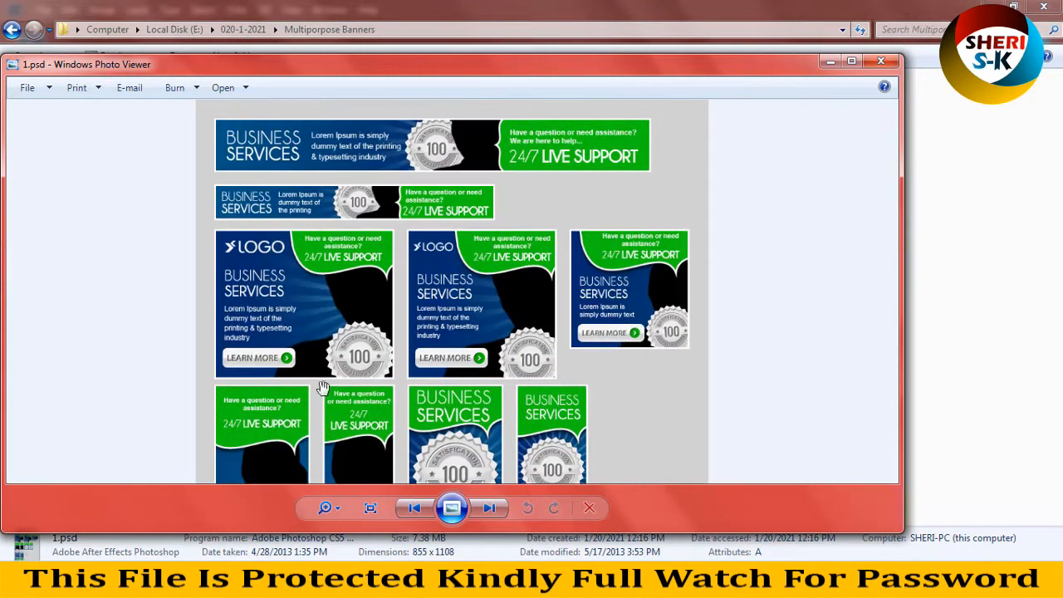
pyautogui.click(487, 510)
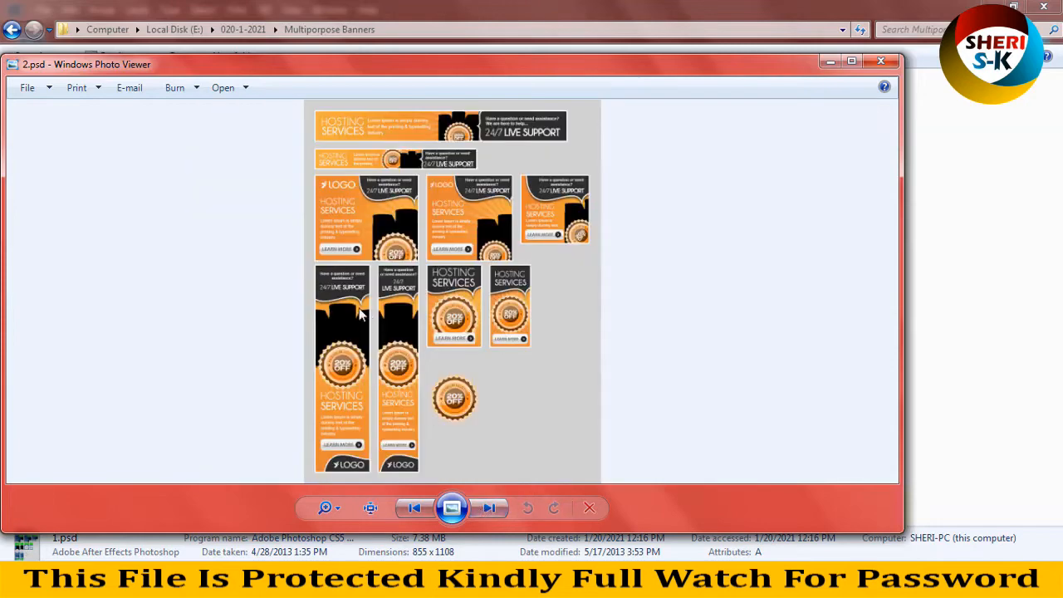
pyautogui.scroll(4, 368, 319)
pyautogui.moveTo(379, 251); pyautogui.dragTo(373, 433)
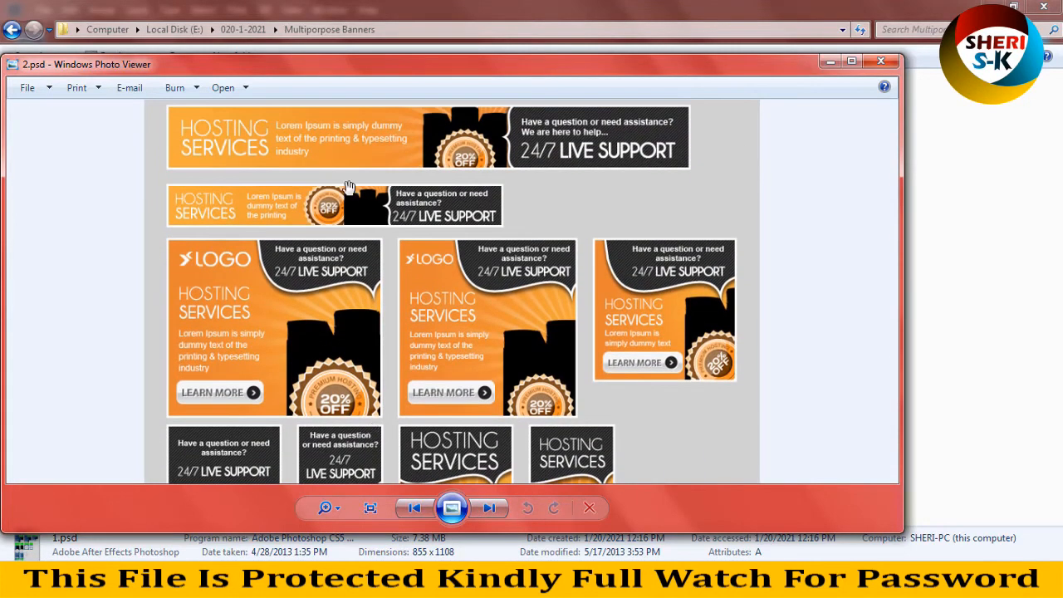
pyautogui.moveTo(451, 390); pyautogui.dragTo(437, 219)
pyautogui.moveTo(433, 362); pyautogui.dragTo(431, 202)
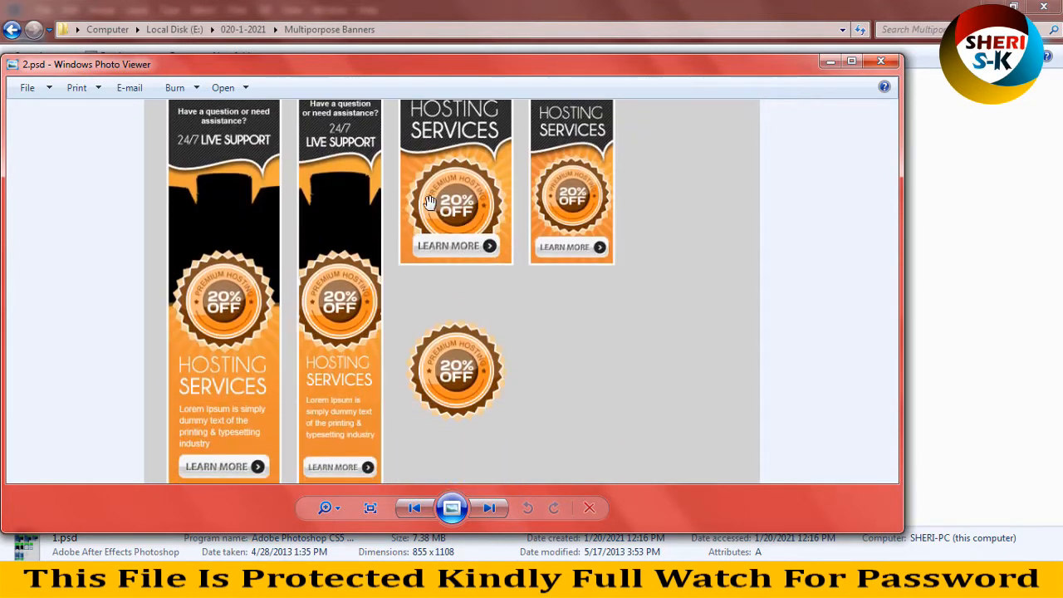
pyautogui.moveTo(393, 432); pyautogui.dragTo(413, 261)
pyautogui.moveTo(377, 294); pyautogui.dragTo(376, 332)
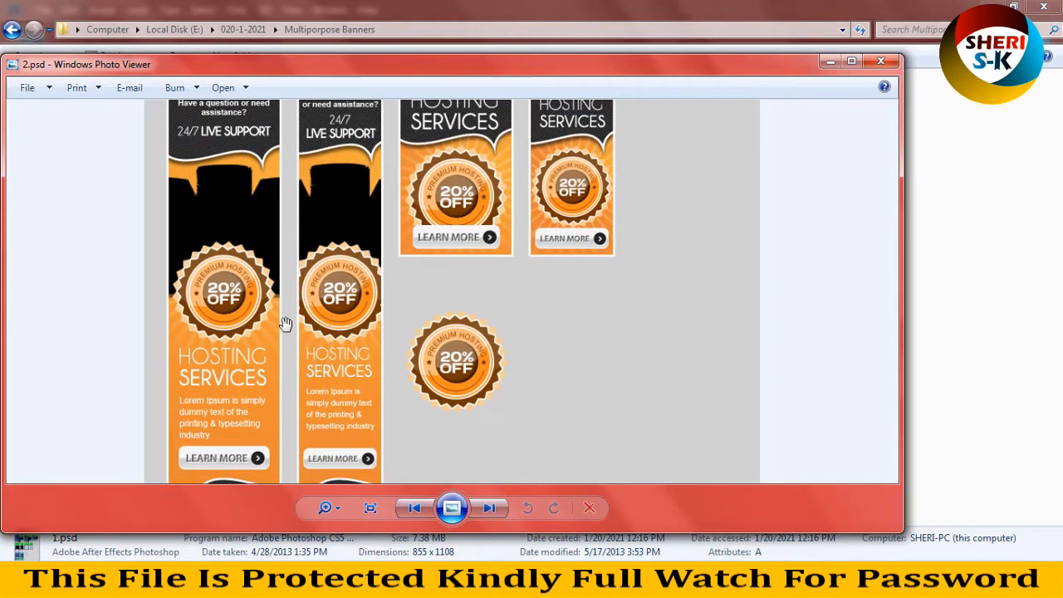
pyautogui.moveTo(477, 215); pyautogui.dragTo(450, 378)
pyautogui.moveTo(440, 294); pyautogui.dragTo(429, 424)
# Page through 3.psd back to the first banner file and close the photo viewer
pyautogui.click(490, 509)
pyautogui.click(490, 509)
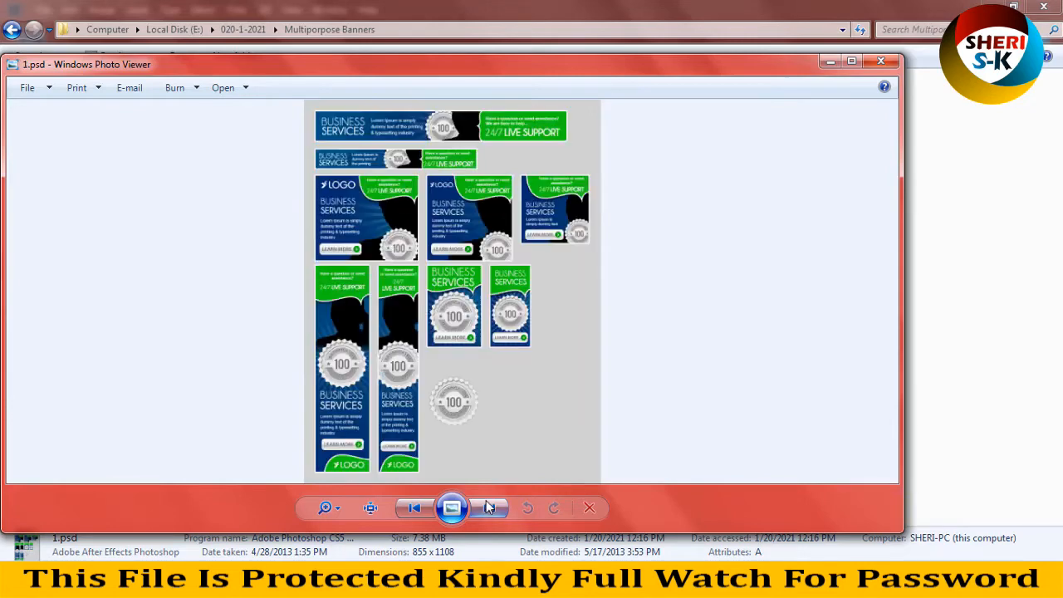
pyautogui.click(879, 63)
# Open 1.psd in Photoshop, select the discount seal group, and hide and reshow it
pyautogui.moveTo(266, 191); pyautogui.dragTo(334, 131)
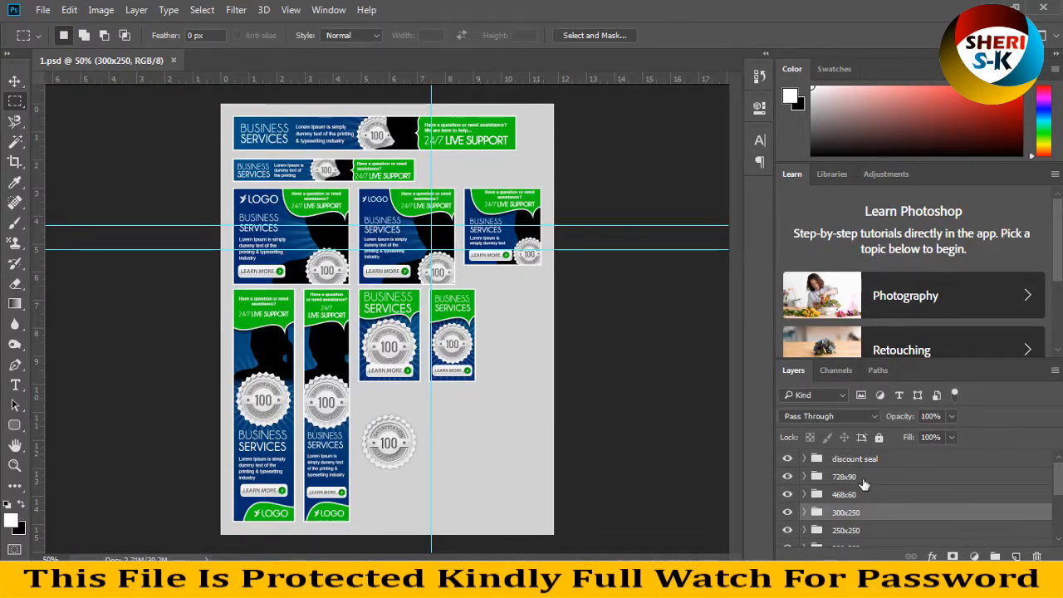
pyautogui.click(842, 466)
pyautogui.click(789, 461)
pyautogui.click(790, 463)
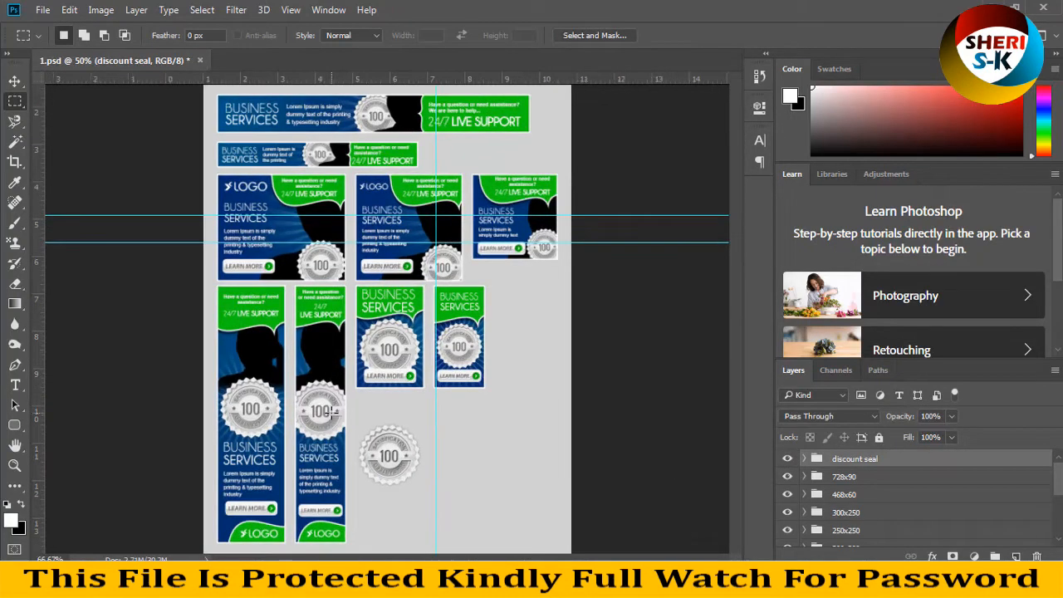
# Move the GUARANTEED text upward on the standalone seal, undoing the trial moves of its other parts
pyautogui.scroll(4, 403, 419)
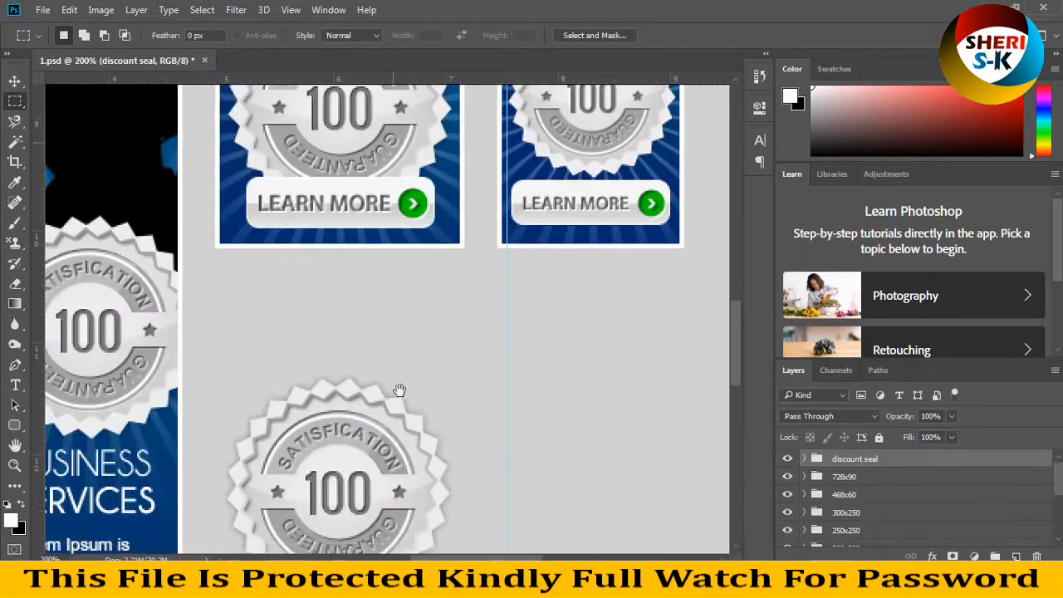
pyautogui.moveTo(399, 390); pyautogui.dragTo(443, 215)
pyautogui.press('v')
pyautogui.moveTo(368, 261); pyautogui.dragTo(391, 274)
pyautogui.hotkey('ctrl', 'z')
pyautogui.moveTo(396, 329)
pyautogui.mouseDown()
pyautogui.moveTo(383, 330)
pyautogui.moveTo(397, 310)
pyautogui.mouseUp()
pyautogui.hotkey('ctrl', 'z')
pyautogui.moveTo(400, 377); pyautogui.dragTo(349, 342)
pyautogui.click(429, 402)
pyautogui.moveTo(430, 398); pyautogui.dragTo(456, 405)
pyautogui.hotkey('ctrl', 'z')
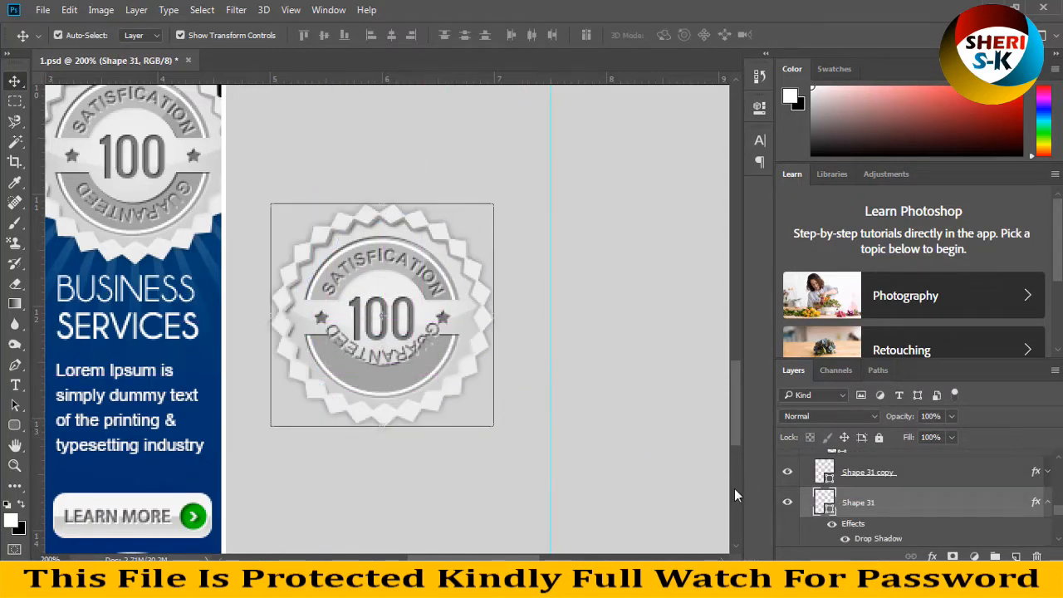
# Try a near-black fill, 171414, on the standalone seal's serrated outer edge (Shape 31)
pyautogui.doubleClick(823, 504)
pyautogui.moveTo(706, 341); pyautogui.dragTo(669, 403)
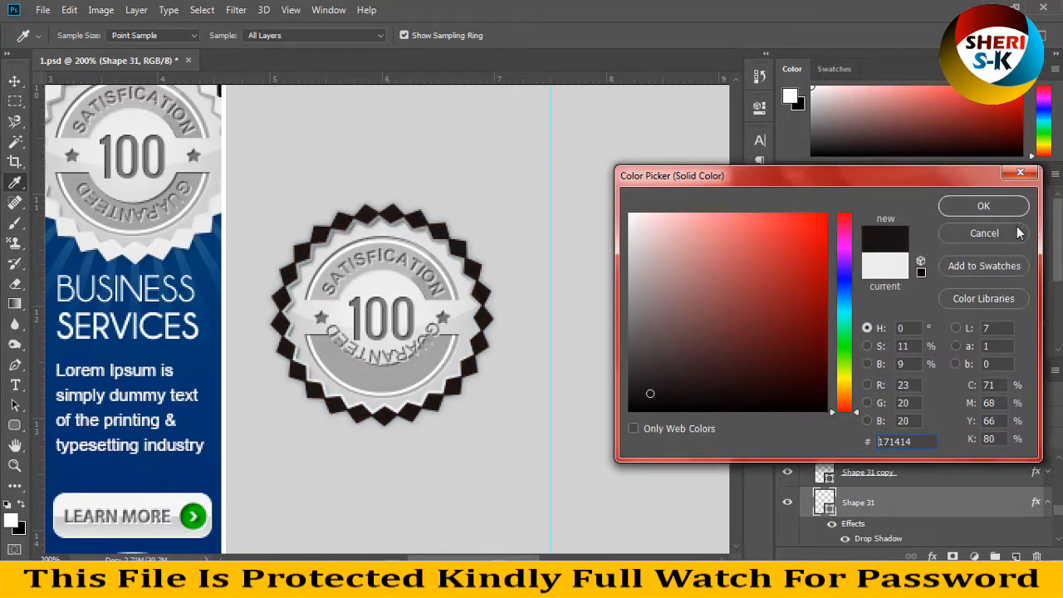
pyautogui.click(1020, 232)
# Fill the lower gray band of the standalone seal (Shape 32 copy 2) with red ef0f0f
pyautogui.click(436, 353)
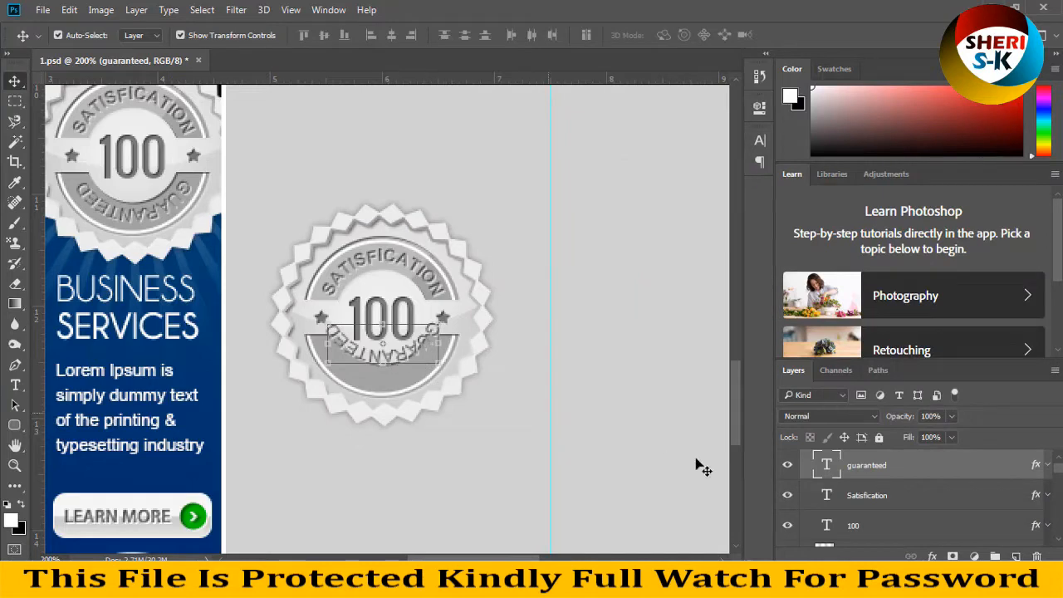
pyautogui.click(405, 394)
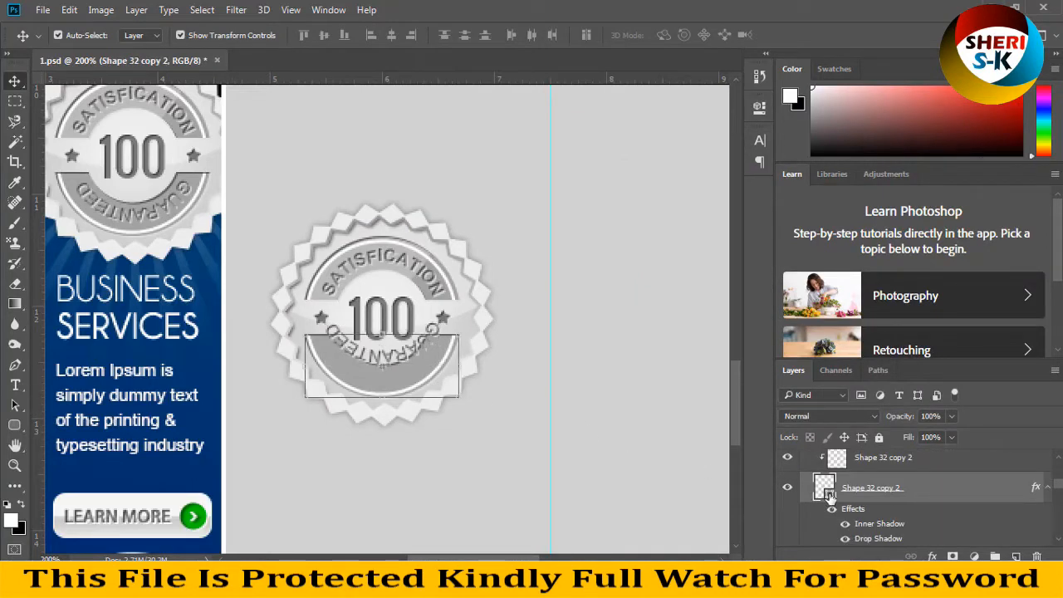
pyautogui.doubleClick(828, 493)
pyautogui.click(700, 362)
pyautogui.click(736, 304)
pyautogui.click(712, 338)
pyautogui.click(655, 397)
pyautogui.click(814, 225)
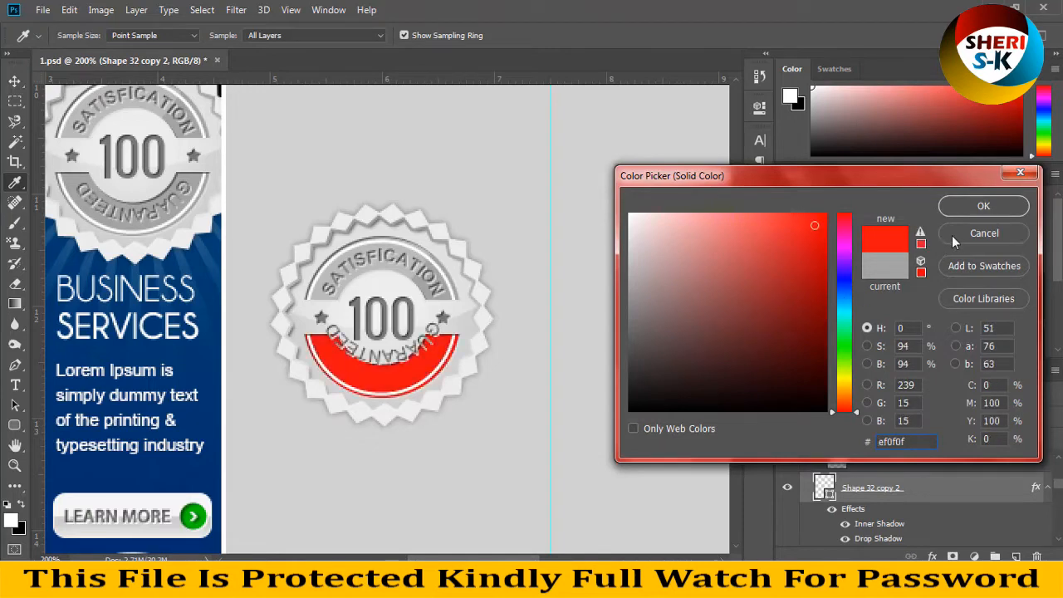
pyautogui.click(970, 208)
# Try recoloring the seal's upper highlight (Shape 34) with the red ef0f0f sampled from the lower band
pyautogui.click(453, 275)
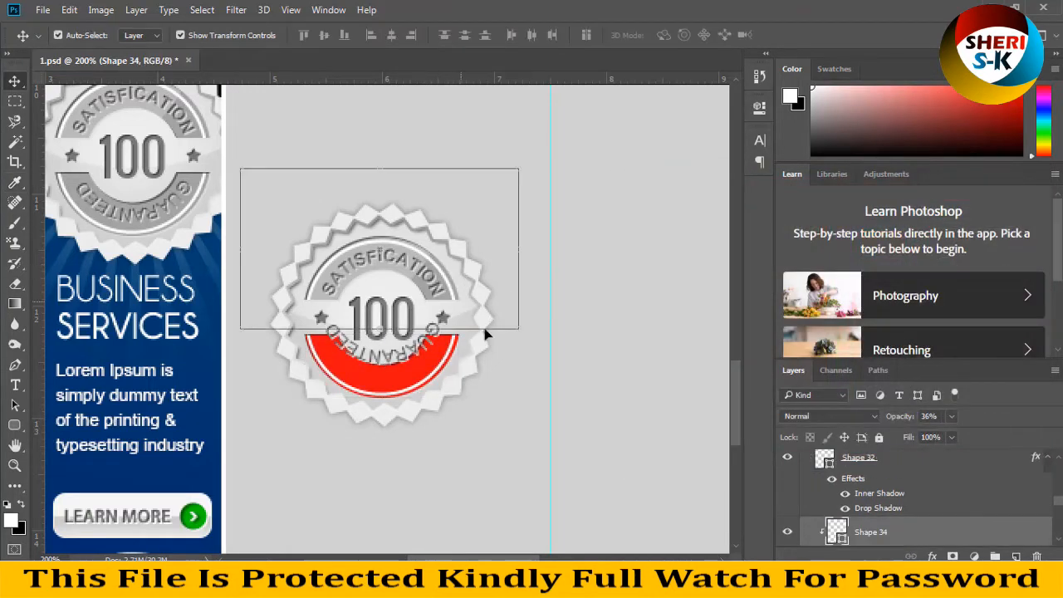
pyautogui.doubleClick(841, 537)
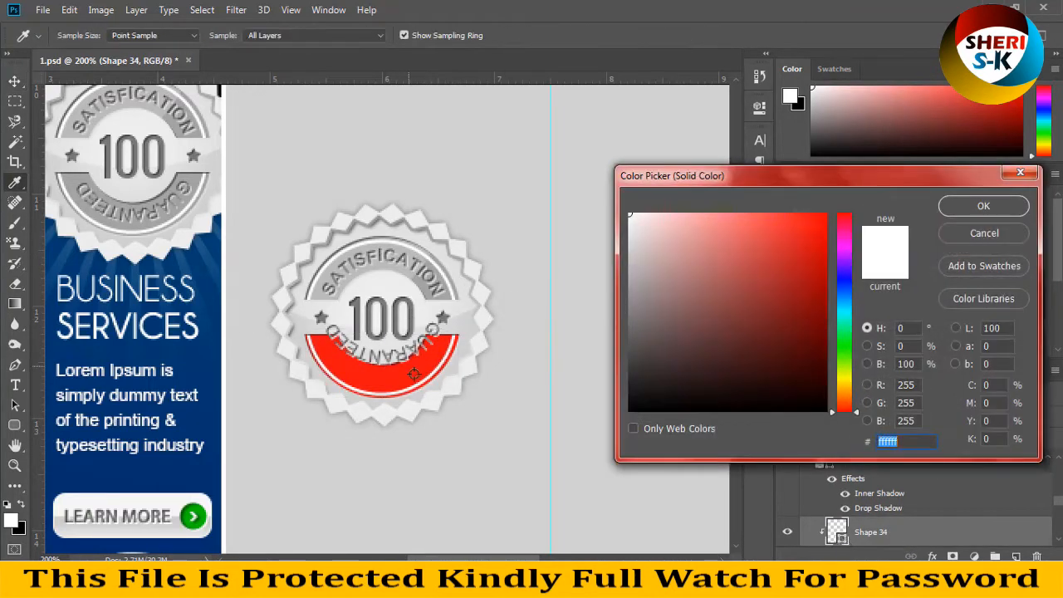
pyautogui.click(429, 356)
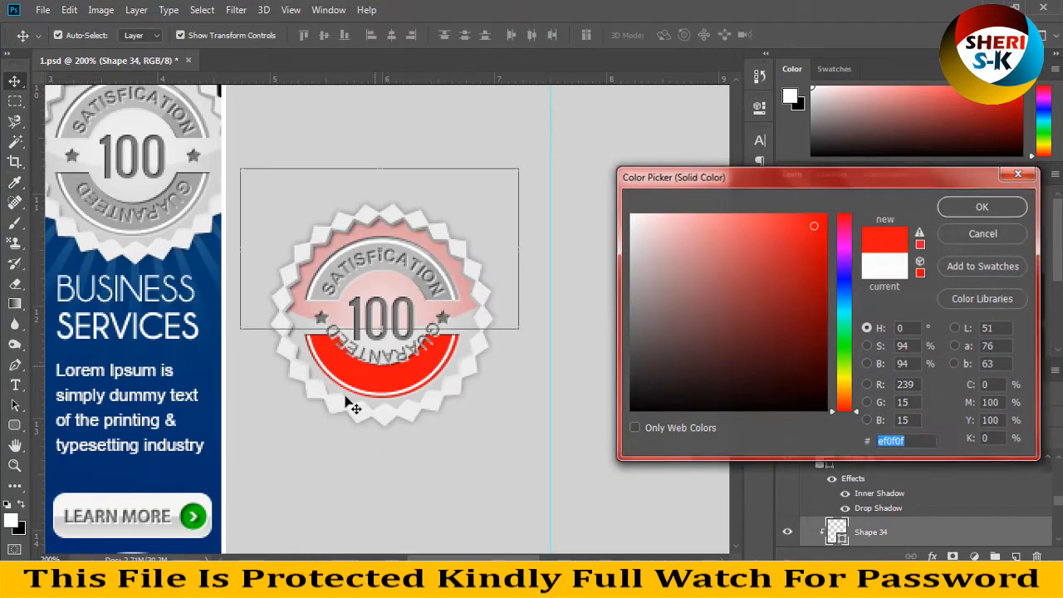
pyautogui.click(982, 233)
pyautogui.click(653, 384)
pyautogui.hotkey('ctrl', 'z')
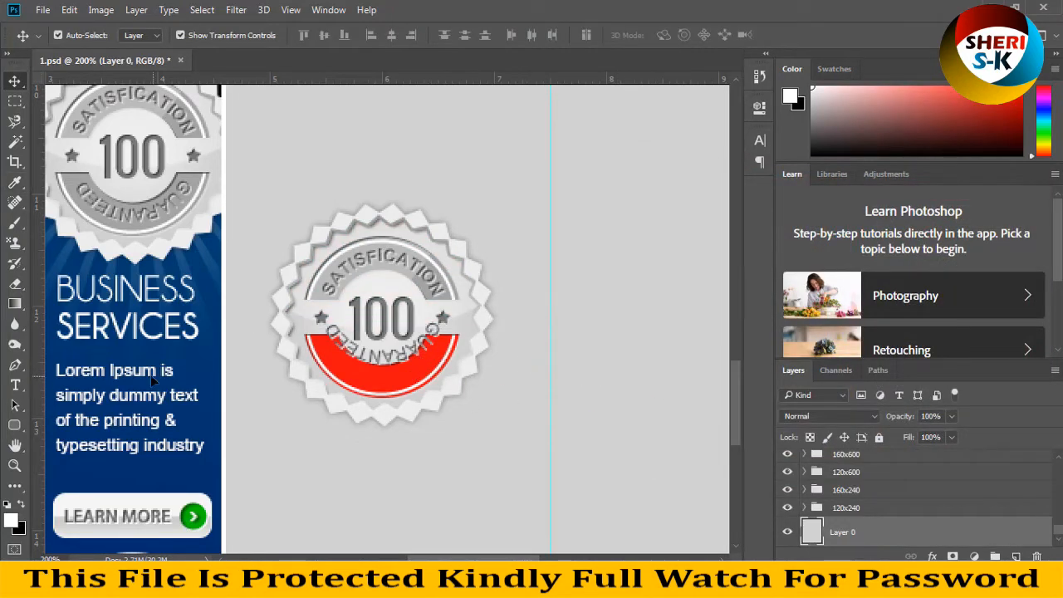
# Examine the banner size groups in the layer list, from 728x90 down to 120x240
pyautogui.hotkey('ctrl', '-')
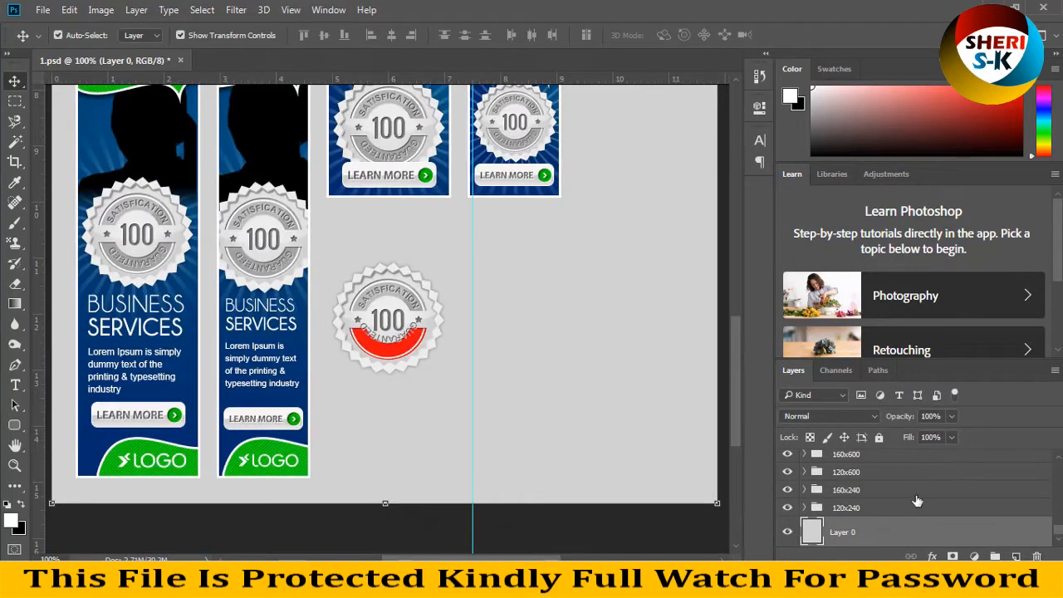
pyautogui.scroll(5, 905, 495)
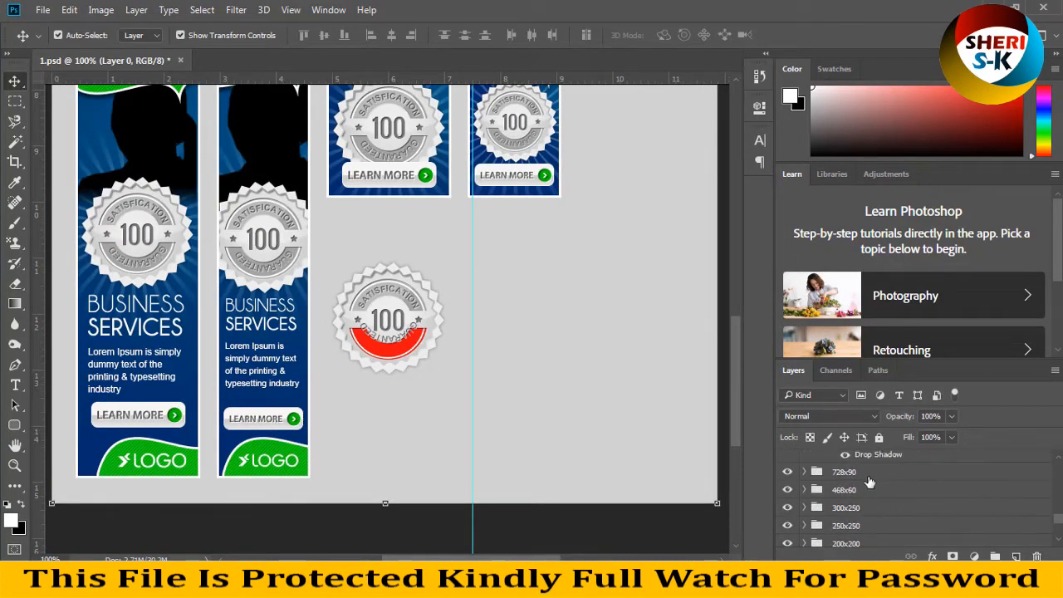
pyautogui.click(868, 481)
pyautogui.click(863, 512)
pyautogui.scroll(-3, 864, 516)
pyautogui.click(863, 514)
pyautogui.scroll(-2, 864, 532)
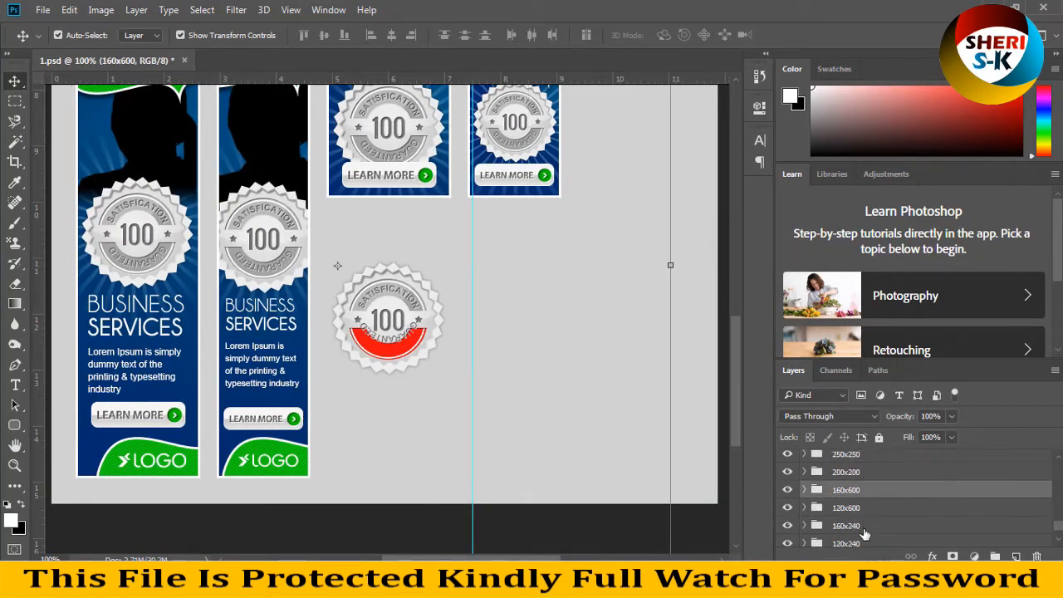
pyautogui.click(855, 525)
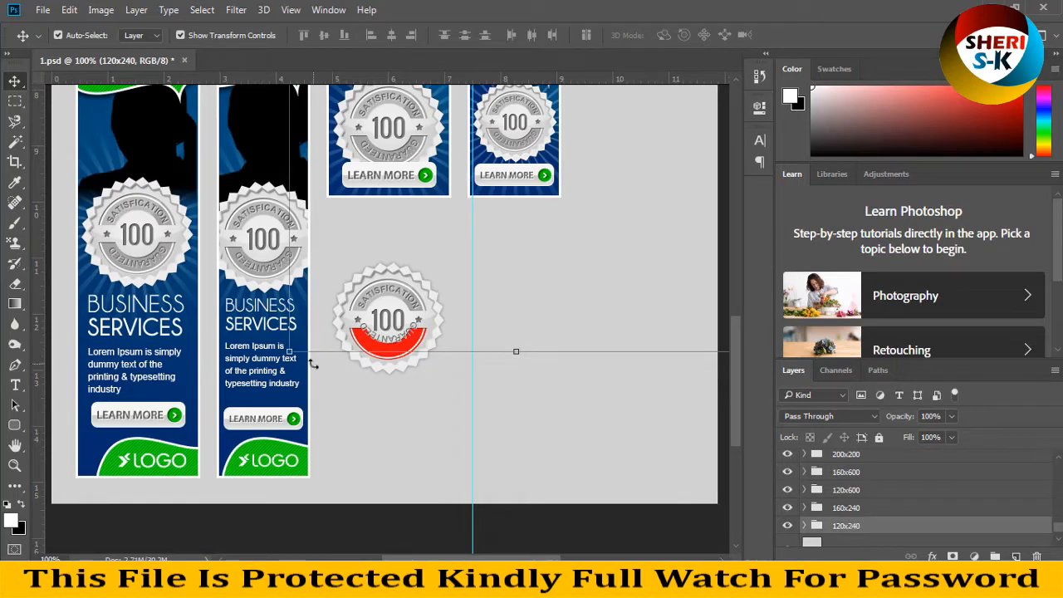
# Select the blue background shape (Shape 21) of the 300x250 banner and locate its layer
pyautogui.hotkey('ctrl', '-')
pyautogui.scroll(5, 140, 261)
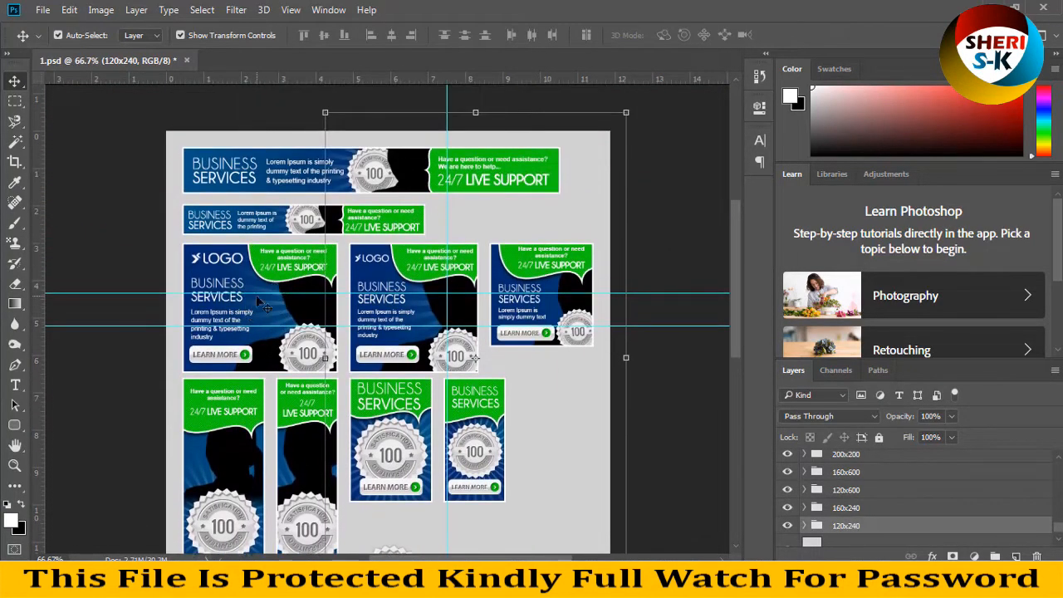
pyautogui.click(263, 306)
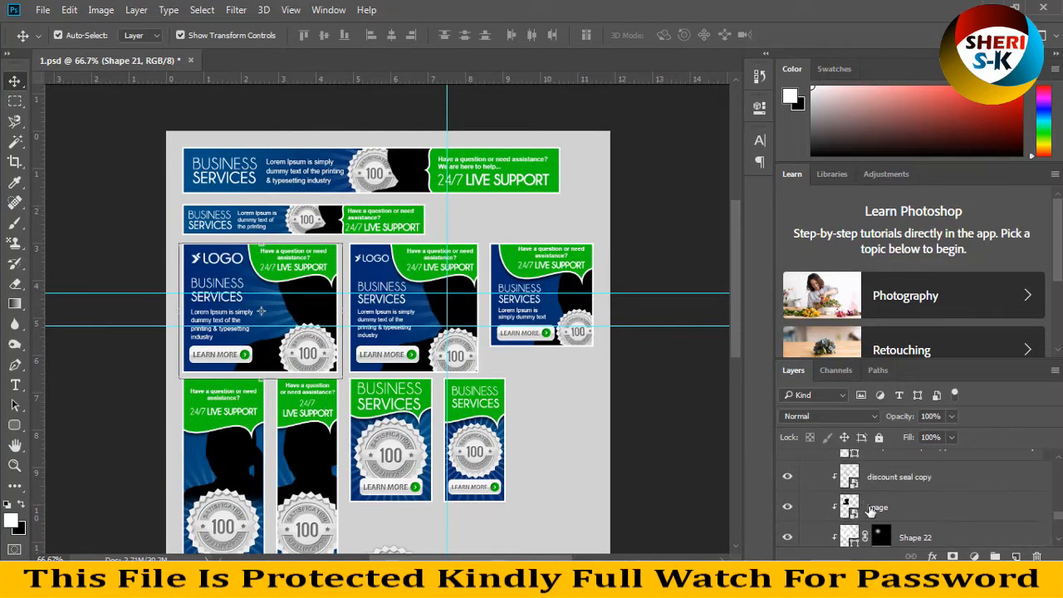
pyautogui.scroll(-1, 831, 490)
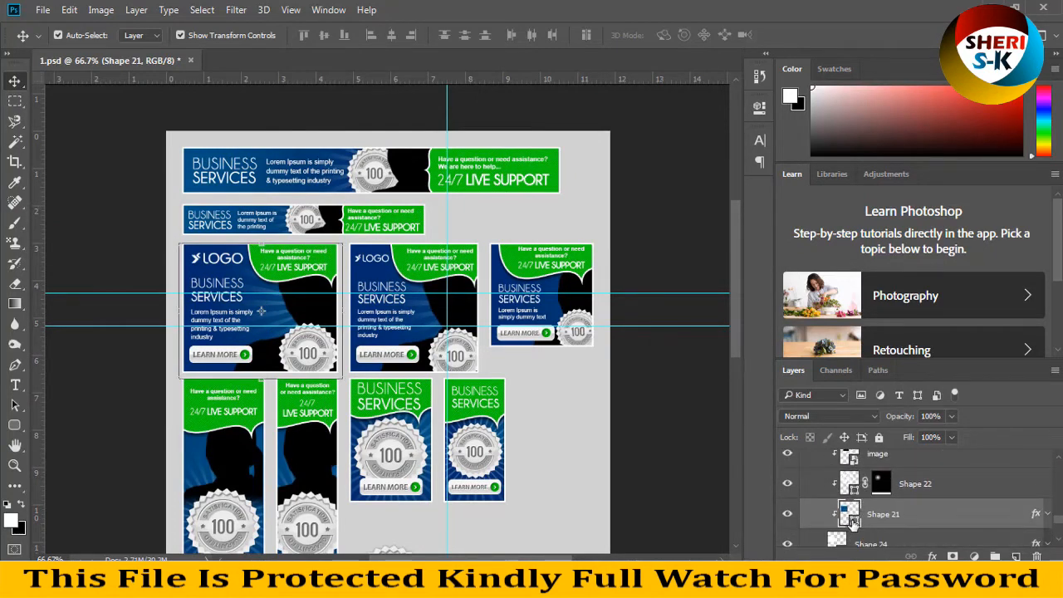
# Try near-black 181a1b and red shades such as 9e0505 and a91c1c as the fill of Shape 21
pyautogui.doubleClick(852, 520)
pyautogui.write('181a1b')
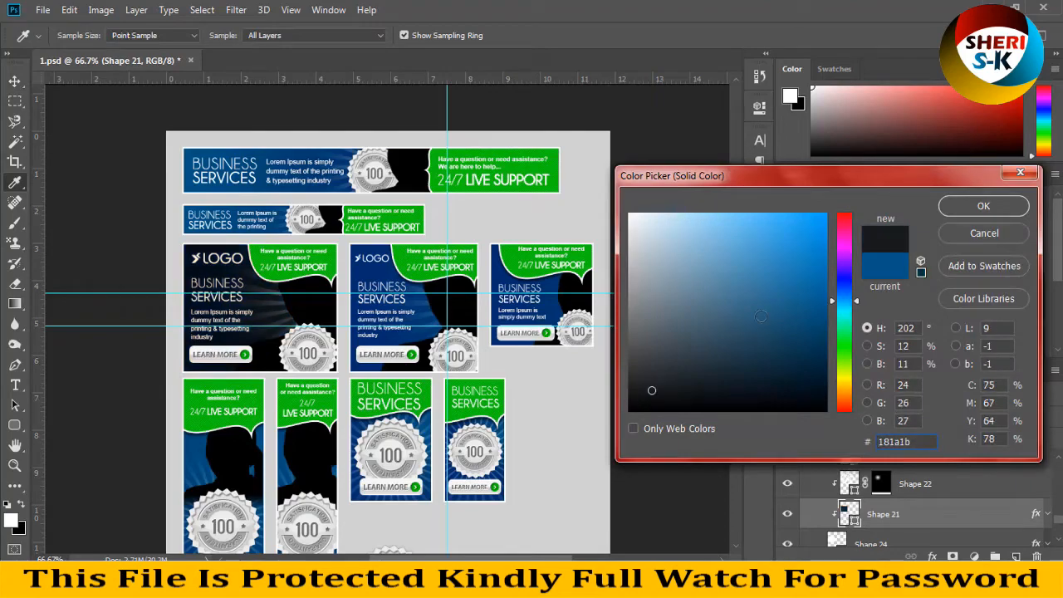
pyautogui.hotkey('ctrl', '+')
pyautogui.hotkey('ctrl', '+')
pyautogui.moveTo(151, 259); pyautogui.dragTo(471, 285)
pyautogui.hotkey('ctrl', '-')
pyautogui.moveTo(844, 254)
pyautogui.mouseDown()
pyautogui.moveTo(843, 233)
pyautogui.moveTo(791, 305)
pyautogui.moveTo(799, 330)
pyautogui.moveTo(817, 323)
pyautogui.moveTo(821, 287)
pyautogui.mouseUp()
pyautogui.click(798, 245)
pyautogui.moveTo(846, 231); pyautogui.dragTo(847, 211)
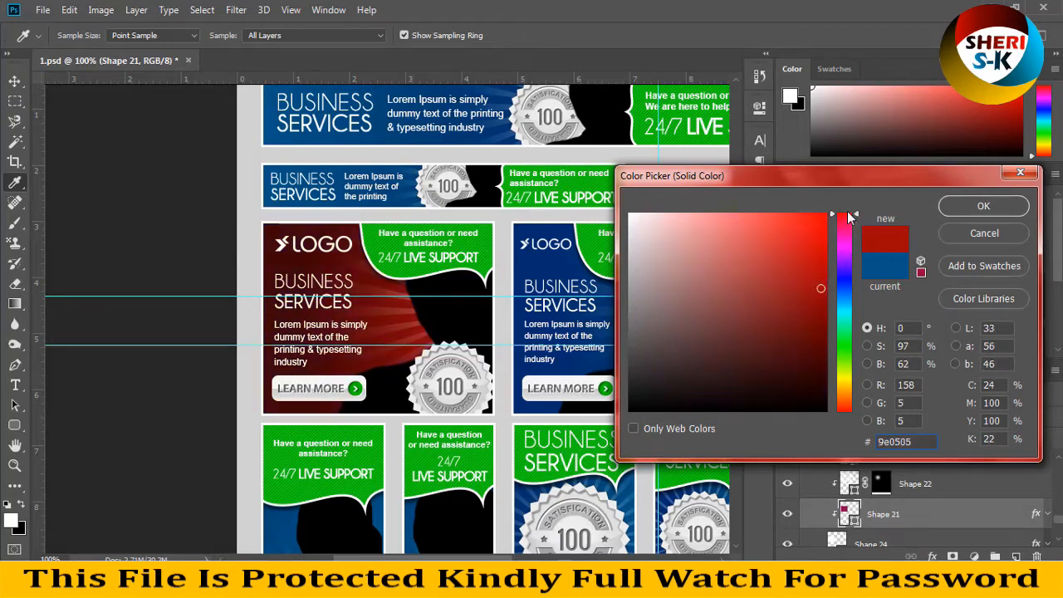
pyautogui.moveTo(847, 280)
pyautogui.mouseDown()
pyautogui.moveTo(846, 417)
pyautogui.moveTo(805, 400)
pyautogui.moveTo(800, 218)
pyautogui.moveTo(795, 281)
pyautogui.mouseUp()
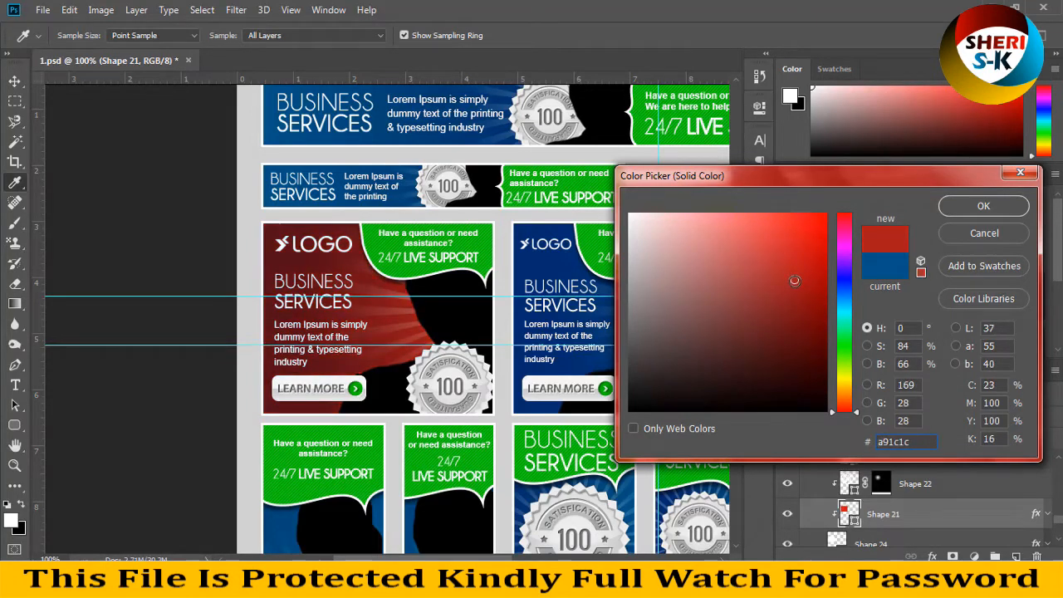
pyautogui.click(955, 235)
# Give Shape 21's Gradient Overlay a red gradient preset and set its blend mode to Normal
pyautogui.click(932, 556)
pyautogui.click(960, 494)
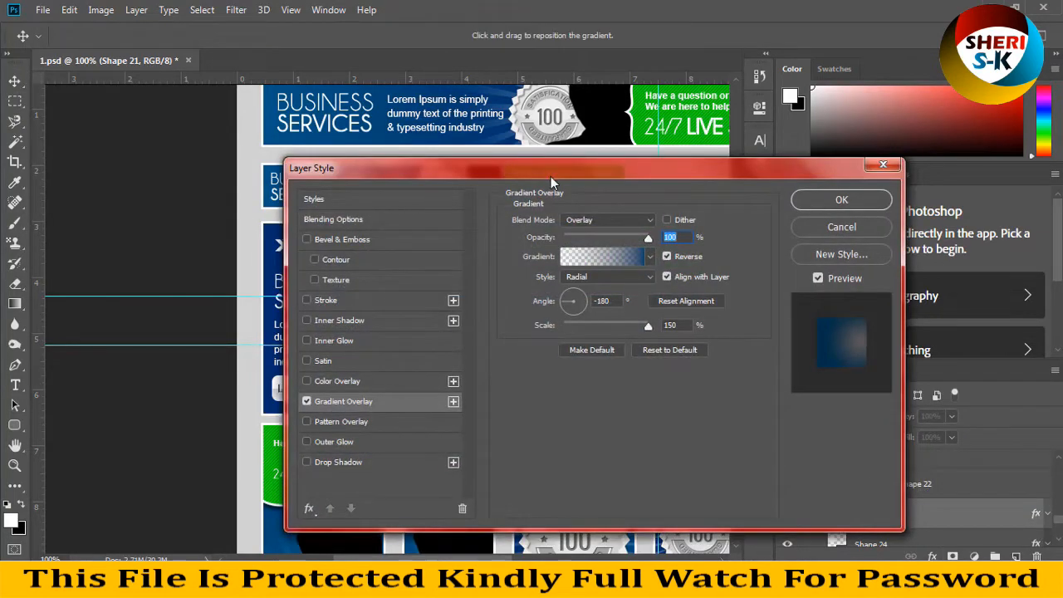
pyautogui.moveTo(661, 95); pyautogui.dragTo(636, 116)
pyautogui.moveTo(599, 169); pyautogui.dragTo(818, 84)
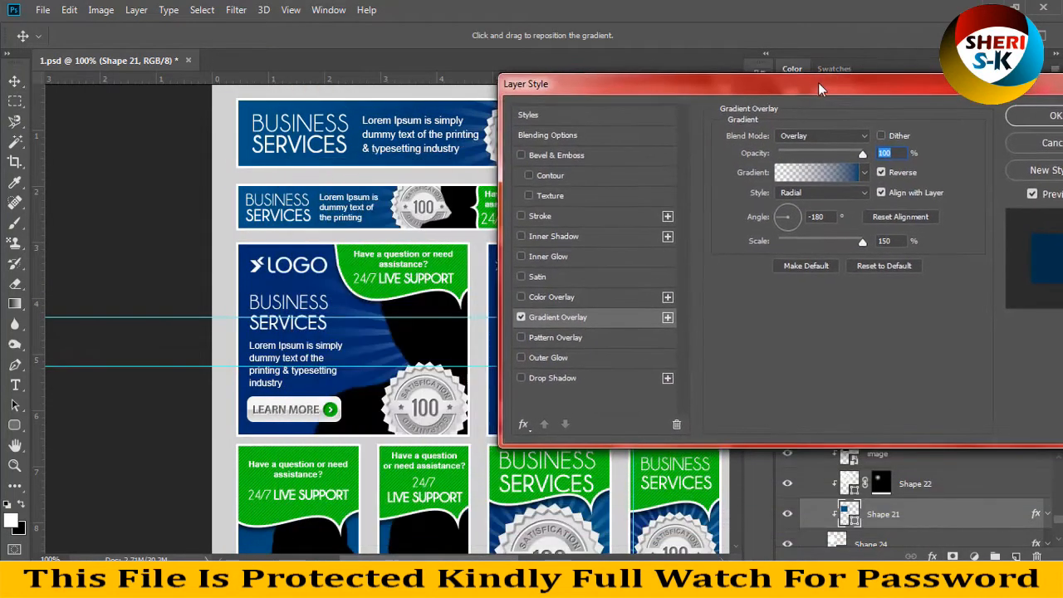
pyautogui.click(871, 172)
pyautogui.click(847, 256)
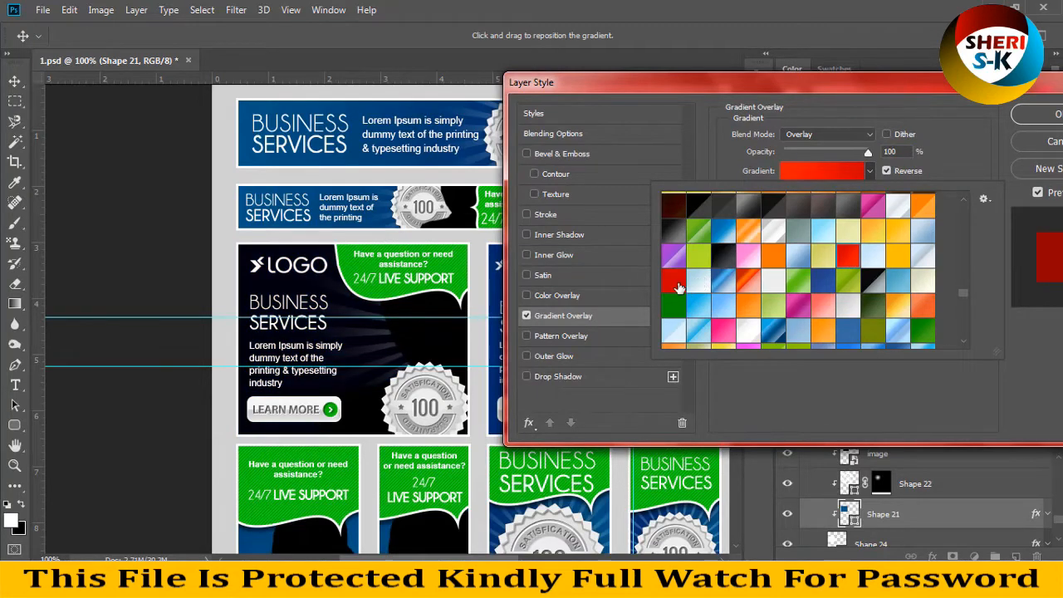
pyautogui.click(680, 288)
pyautogui.click(831, 134)
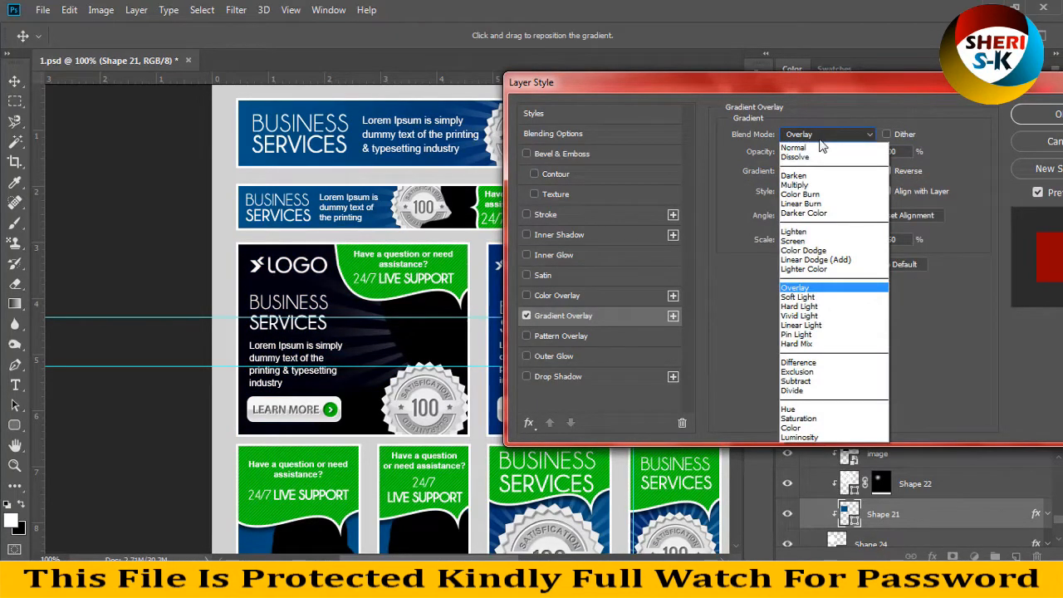
pyautogui.click(818, 146)
# Try pink, white, orange and other gradient presets for Shape 21's Gradient Overlay, and cancel the layer style changes
pyautogui.click(870, 170)
pyautogui.click(847, 263)
pyautogui.click(867, 281)
pyautogui.click(802, 305)
pyautogui.scroll(-3, 791, 291)
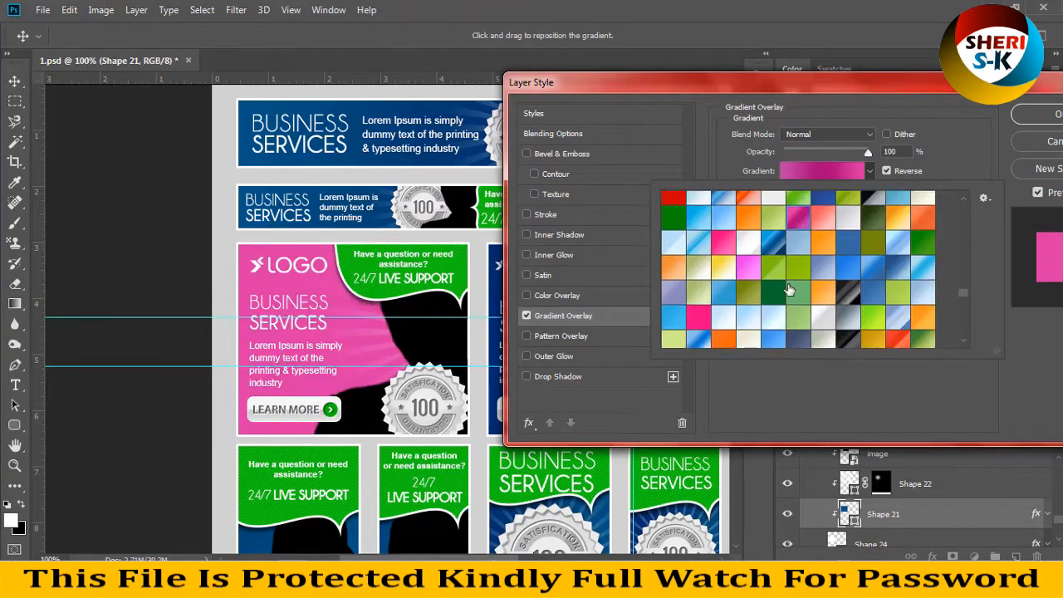
pyautogui.scroll(-1, 789, 289)
pyautogui.click(790, 289)
pyautogui.scroll(-2, 831, 292)
pyautogui.click(908, 306)
pyautogui.click(908, 274)
pyautogui.scroll(-2, 774, 332)
pyautogui.click(689, 321)
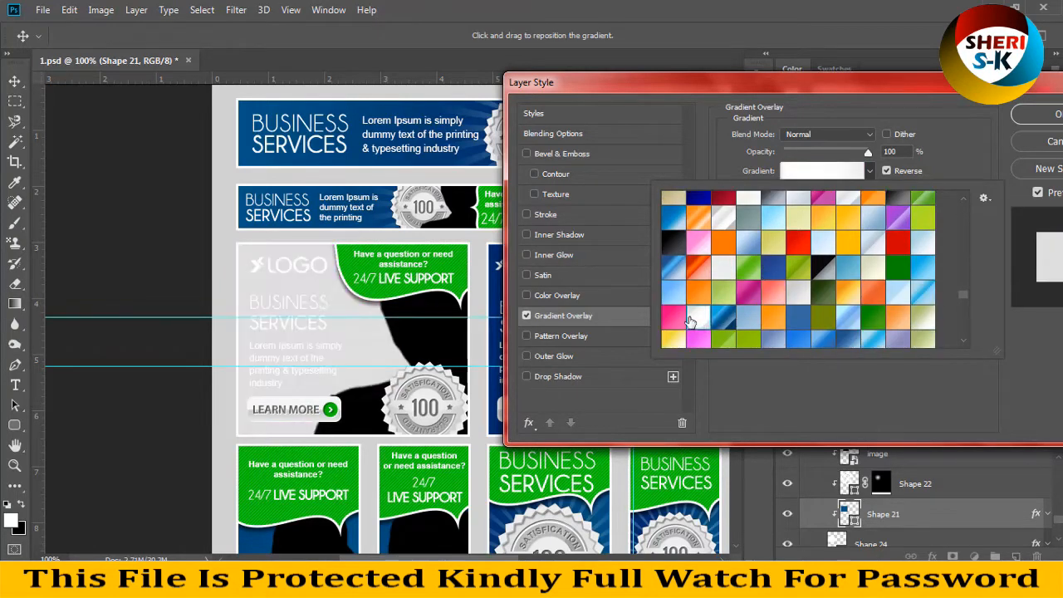
pyautogui.click(742, 303)
pyautogui.scroll(-2, 746, 302)
pyautogui.click(775, 296)
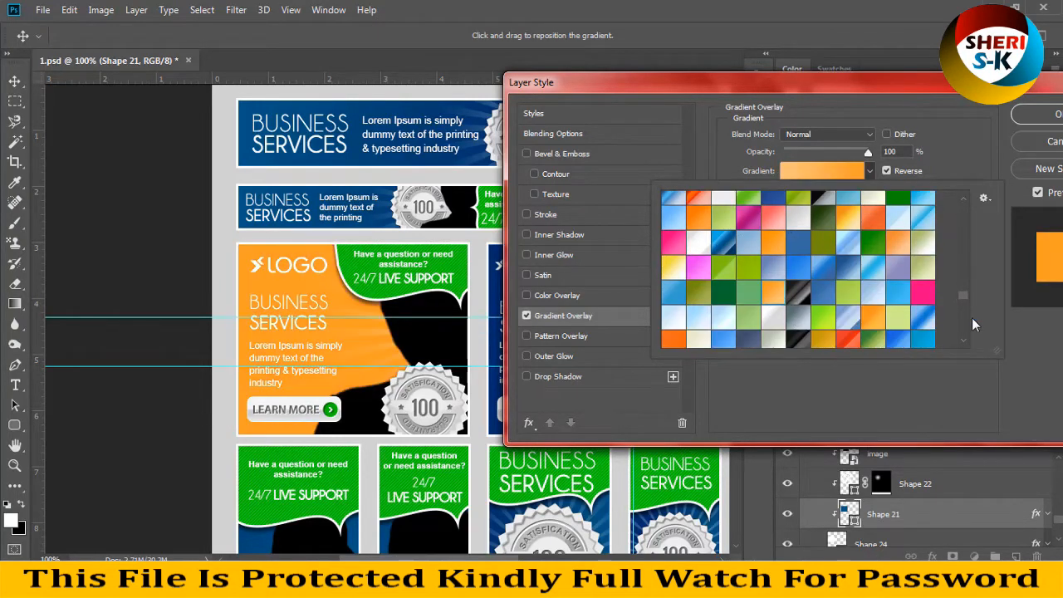
pyautogui.click(1048, 143)
pyautogui.click(1048, 143)
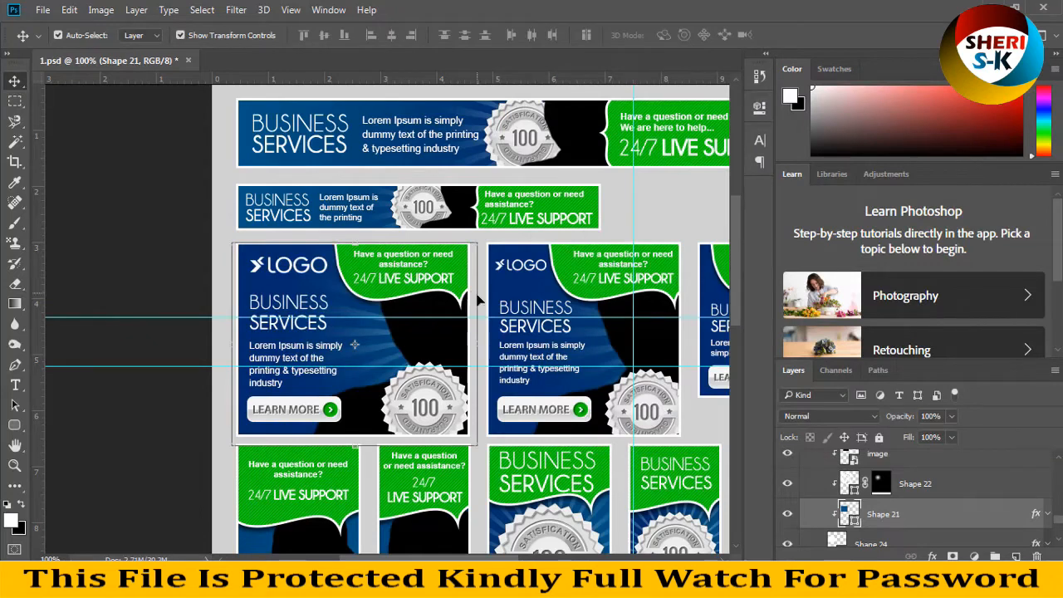
# Open the smart object contents of the 300x250 banner's silhouette, and look over the other banners down to the standalone seal
pyautogui.click(442, 327)
pyautogui.moveTo(442, 326); pyautogui.dragTo(423, 275)
pyautogui.click(454, 266)
pyautogui.click(397, 236)
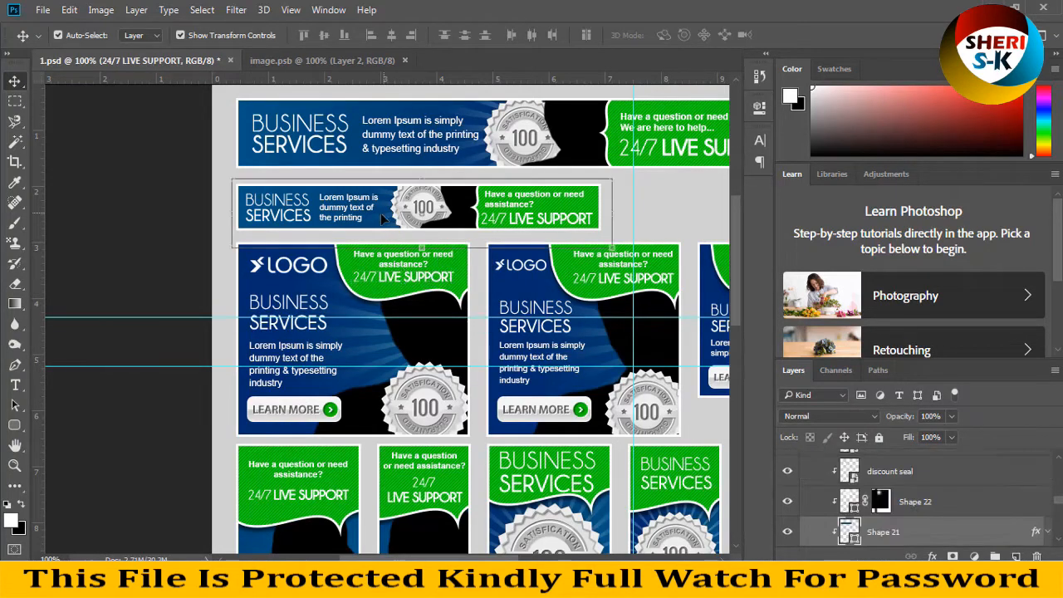
pyautogui.click(417, 129)
pyautogui.hotkey('ctrl', 't')
pyautogui.moveTo(625, 137); pyautogui.dragTo(441, 233)
pyautogui.moveTo(314, 375); pyautogui.dragTo(481, 113)
pyautogui.moveTo(351, 392)
pyautogui.mouseDown()
pyautogui.moveTo(399, 273)
pyautogui.moveTo(389, 239)
pyautogui.mouseUp()
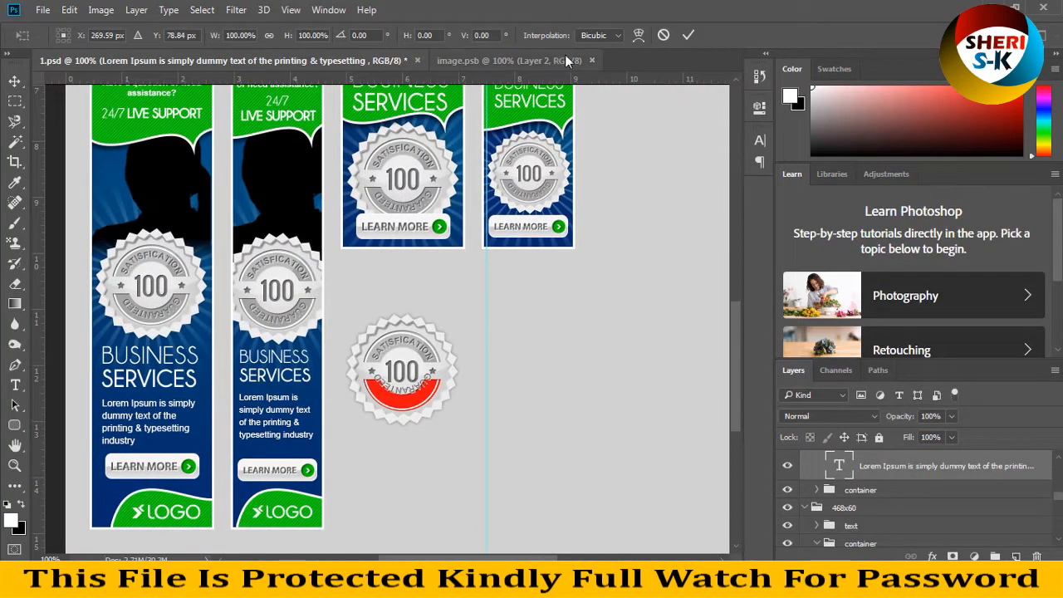
# Close image.psb and 1.psd, discarding the changes
pyautogui.click(591, 59)
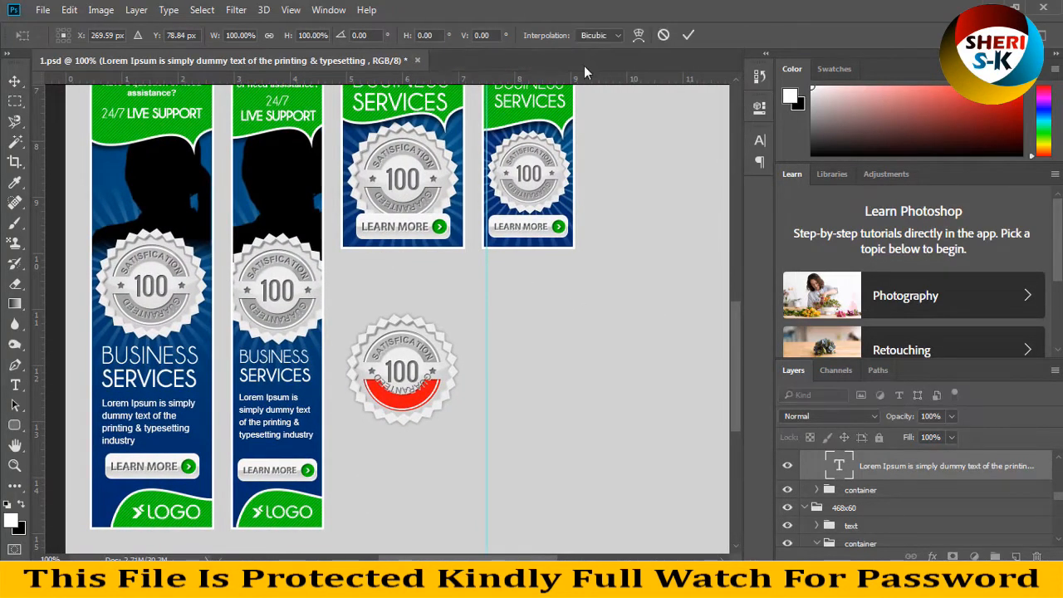
pyautogui.click(418, 59)
pyautogui.click(542, 230)
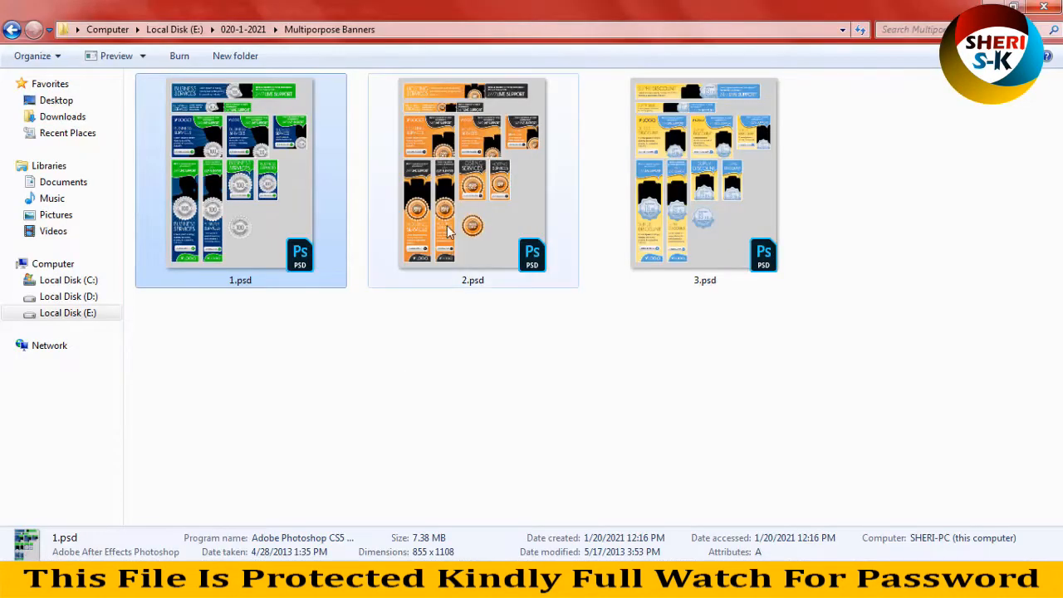
# Preview 2.psd in the photo viewer, close the preview and open the file in Photoshop
pyautogui.doubleClick(448, 233)
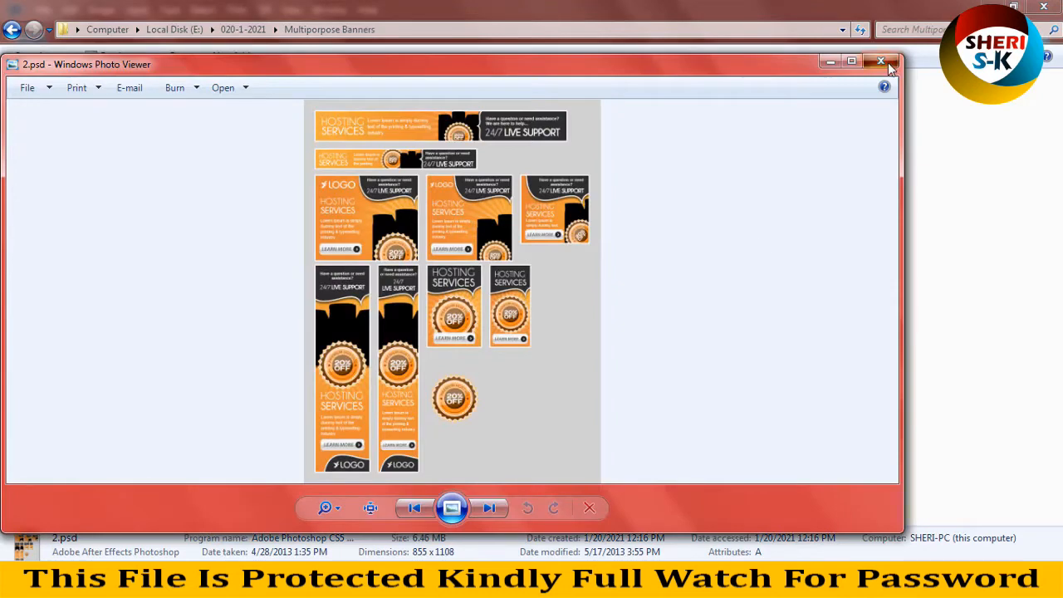
pyautogui.click(886, 63)
pyautogui.moveTo(102, 575); pyautogui.dragTo(331, 142)
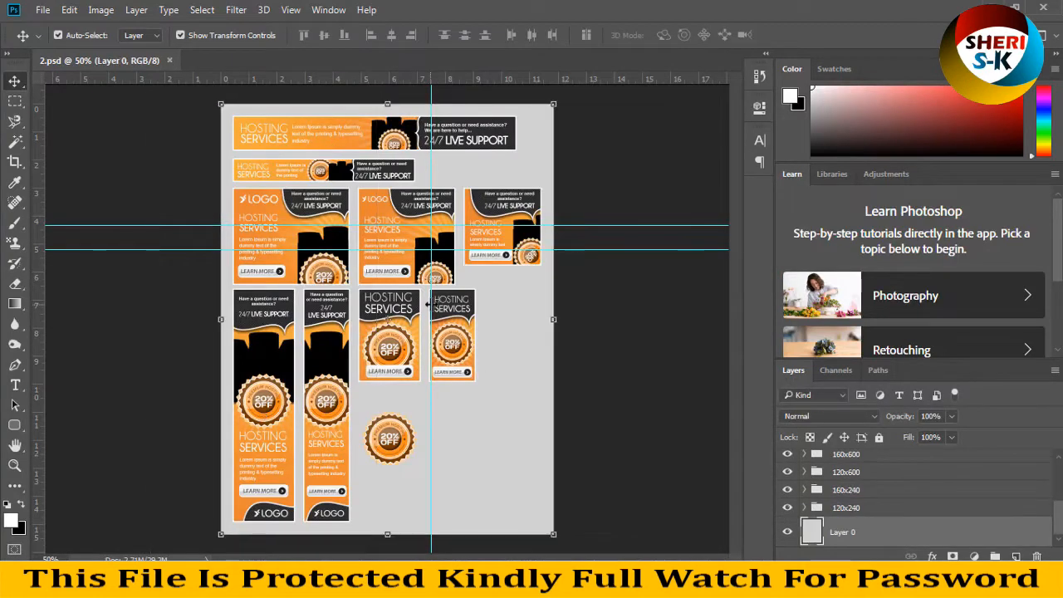
# Select the black images placeholder of the 160x600 banner and open its smart object contents
pyautogui.click(372, 343)
pyautogui.hotkey('ctrl', 't')
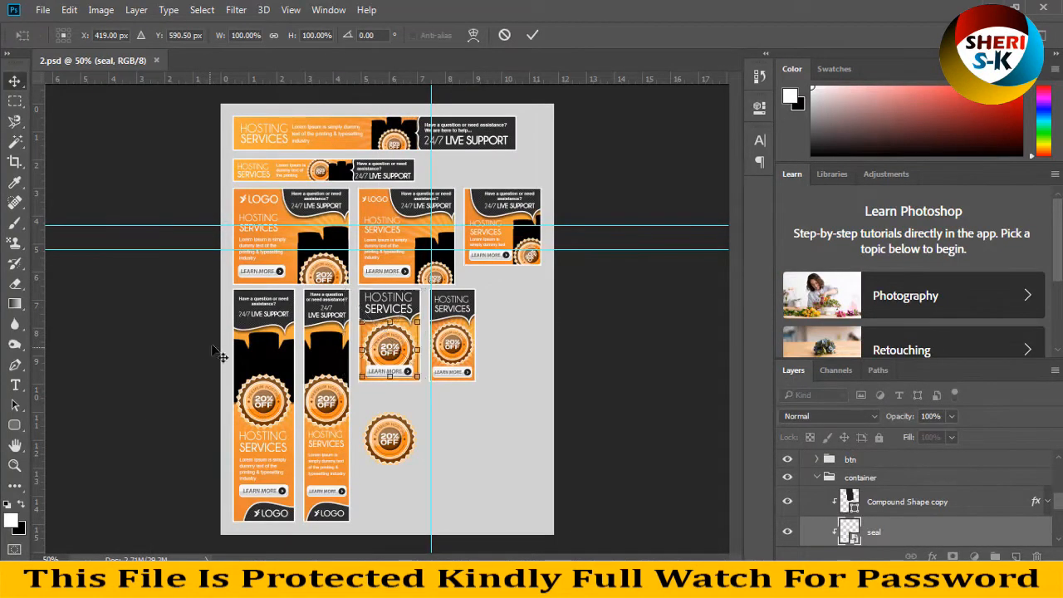
pyautogui.press('Return')
pyautogui.click(274, 363)
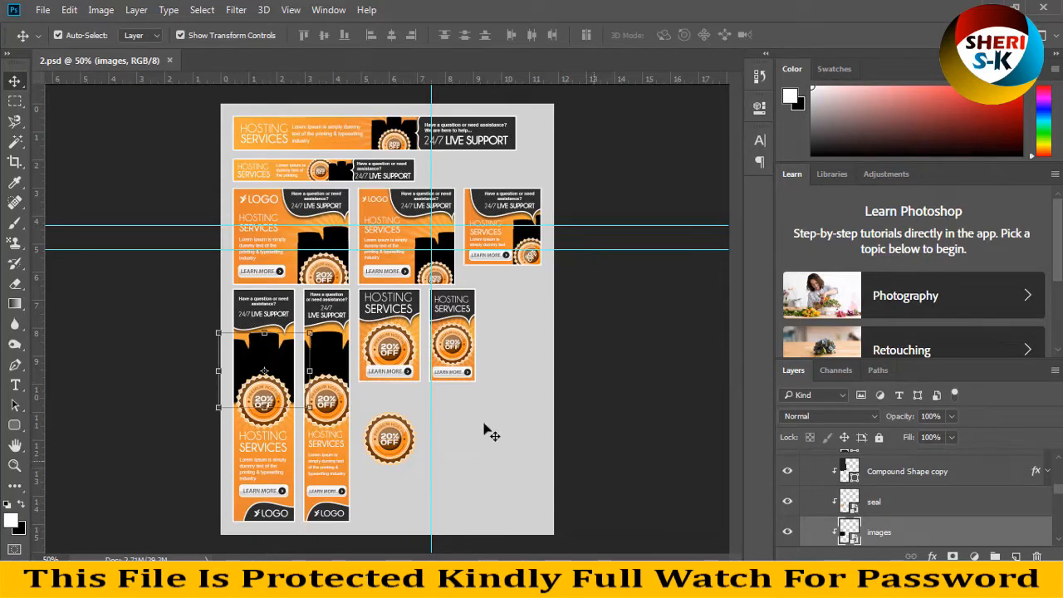
pyautogui.hotkey('ctrl', '-')
pyautogui.hotkey('ctrl', '+')
pyautogui.hotkey('ctrl', '+')
pyautogui.hotkey('ctrl', '+')
pyautogui.hotkey('ctrl', '+')
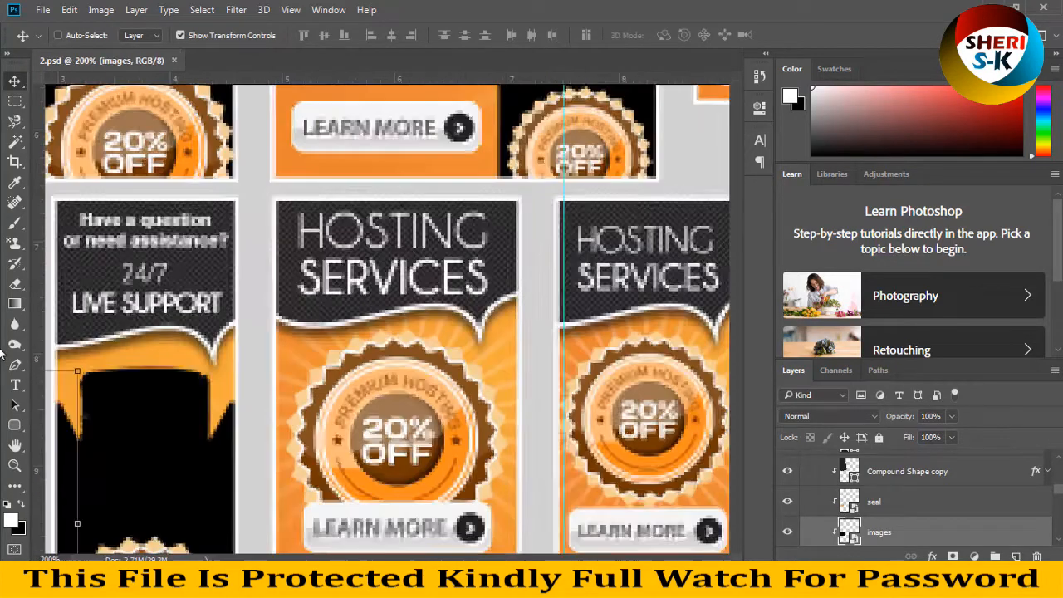
pyautogui.moveTo(200, 409); pyautogui.dragTo(383, 329)
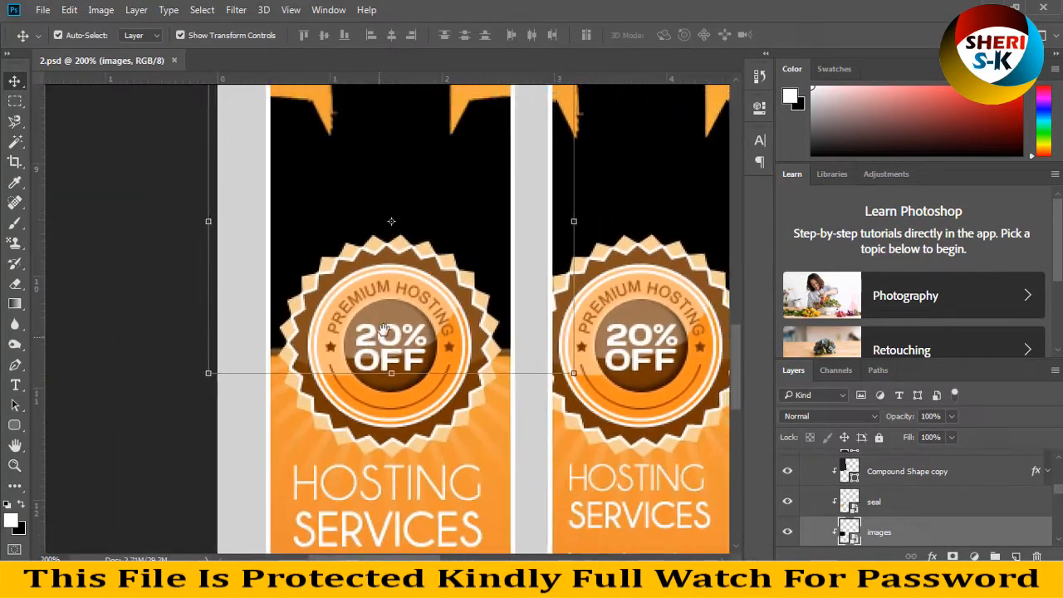
pyautogui.doubleClick(856, 540)
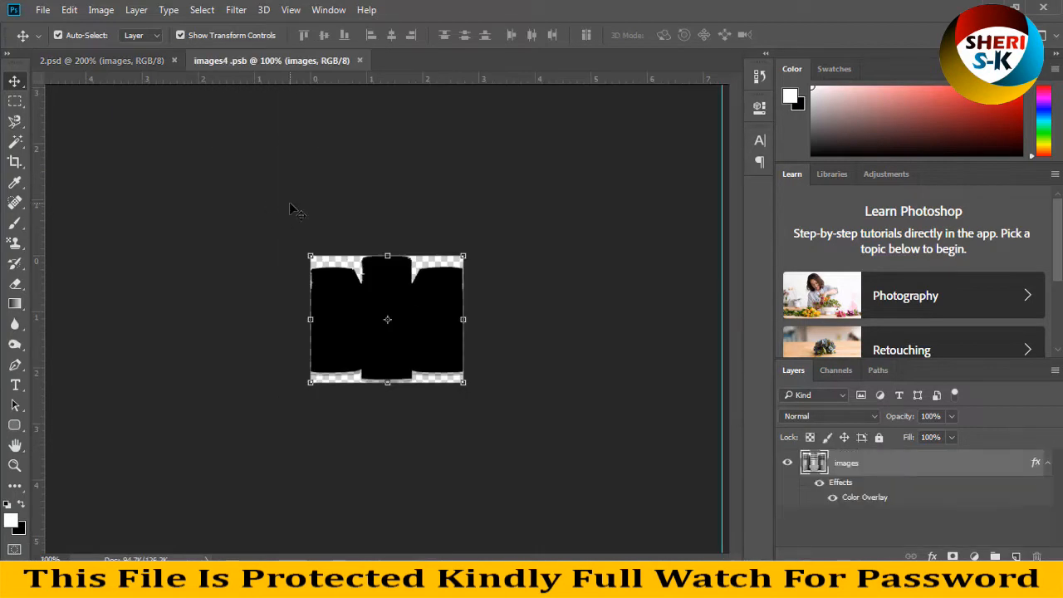
# Open the photo 8c8d06b3a043fae2c4de16597b865156.jpg from the Poster Girl 55sk folder and float it in its own window
pyautogui.click(43, 10)
pyautogui.click(59, 40)
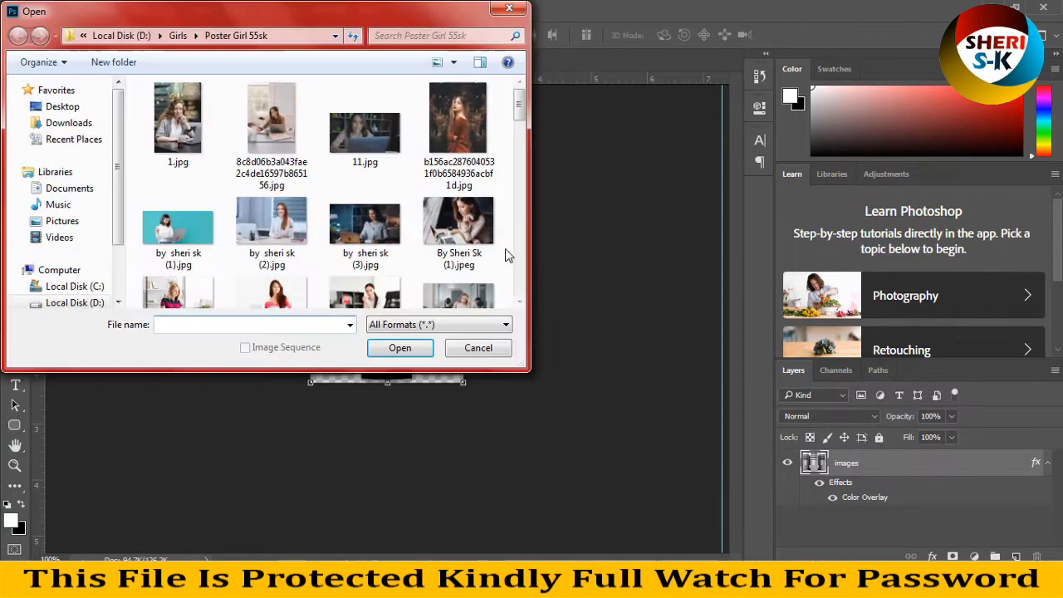
pyautogui.click(272, 223)
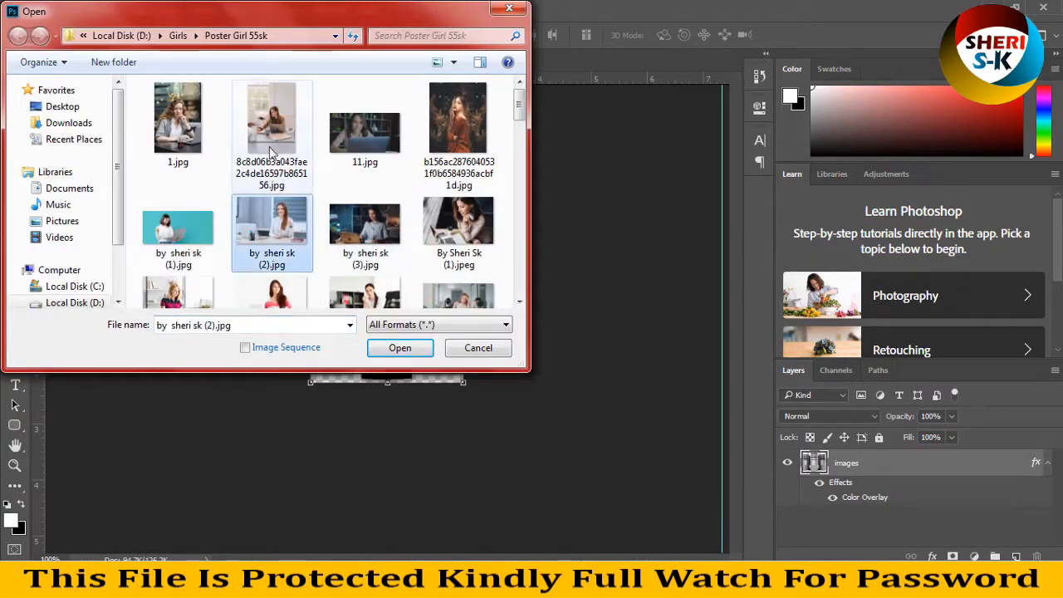
pyautogui.click(270, 133)
pyautogui.doubleClick(270, 133)
pyautogui.moveTo(529, 63); pyautogui.dragTo(544, 105)
# Resize the photo to 300 pixels wide and copy it into images4.psb, closing the original photo
pyautogui.rightClick(543, 109)
pyautogui.click(576, 139)
pyautogui.write('2')
pyautogui.press('BackSpace')
pyautogui.write('300')
pyautogui.press('Return')
pyautogui.moveTo(454, 234); pyautogui.dragTo(349, 301)
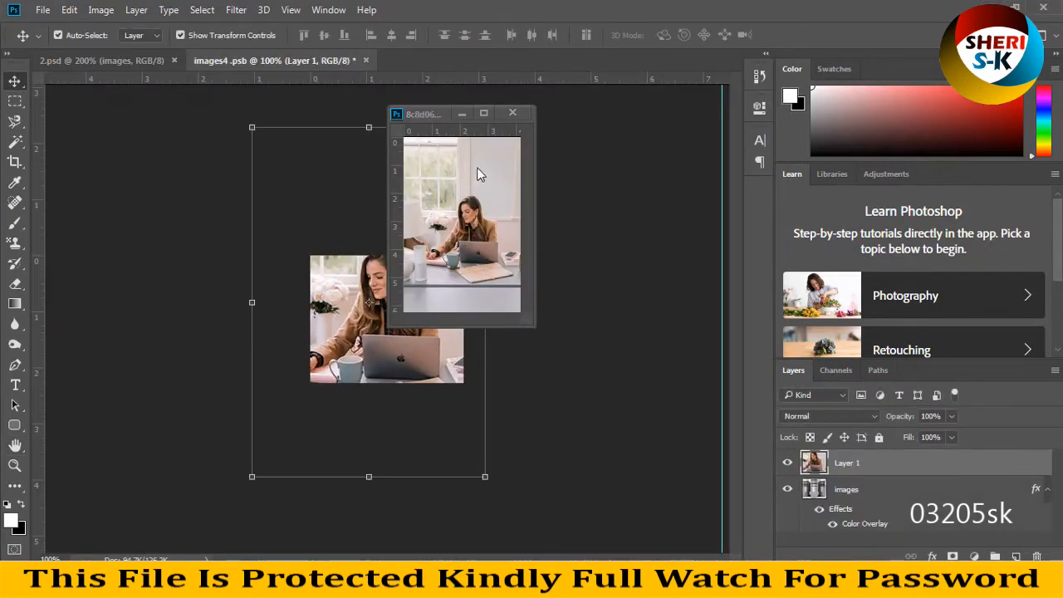
pyautogui.click(513, 112)
# Try stacking the photo layer below the images layer in images4.psb
pyautogui.moveTo(810, 469); pyautogui.dragTo(835, 498)
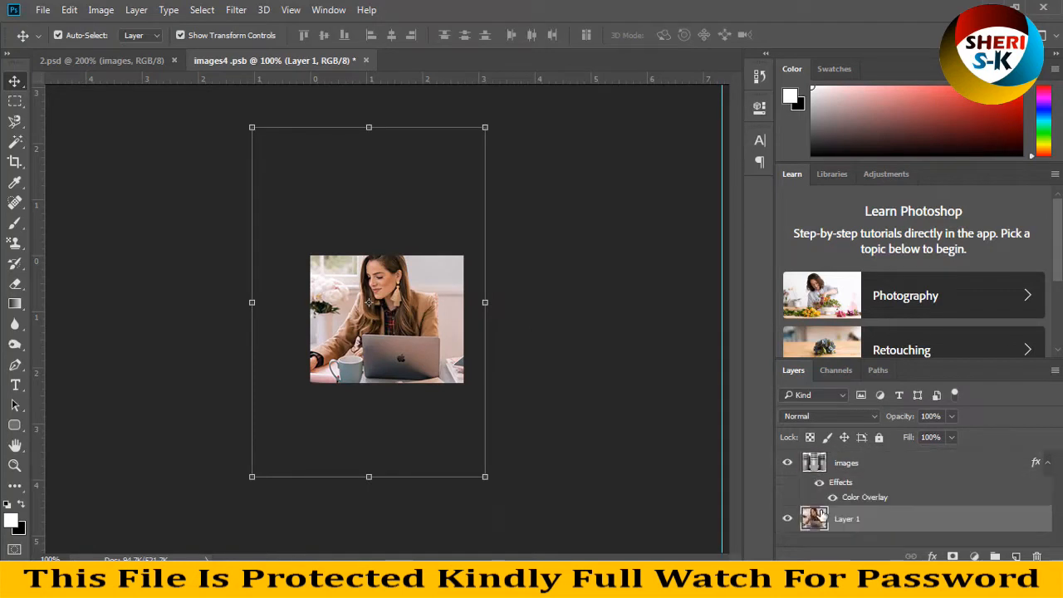
pyautogui.hotkey('ctrl', 'z')
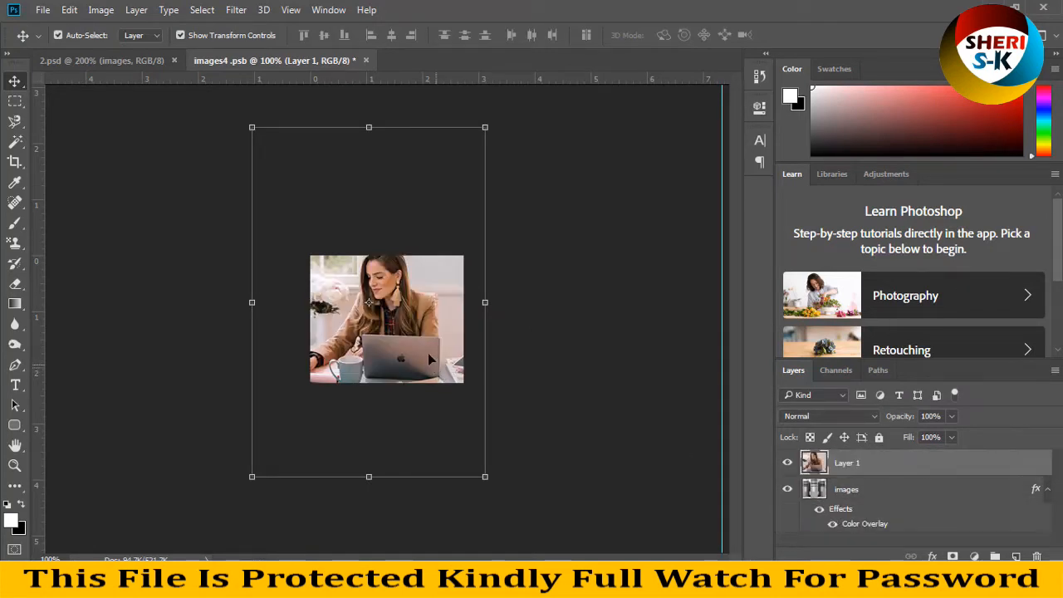
pyautogui.hotkey('ctrl', 'z')
pyautogui.hotkey('ctrl', 'z')
# Shift the photo slightly downward in images4.psb, save the contents and return to 2.psd
pyautogui.moveTo(401, 319); pyautogui.dragTo(403, 329)
pyautogui.hotkey('ctrl', 's')
pyautogui.click(131, 53)
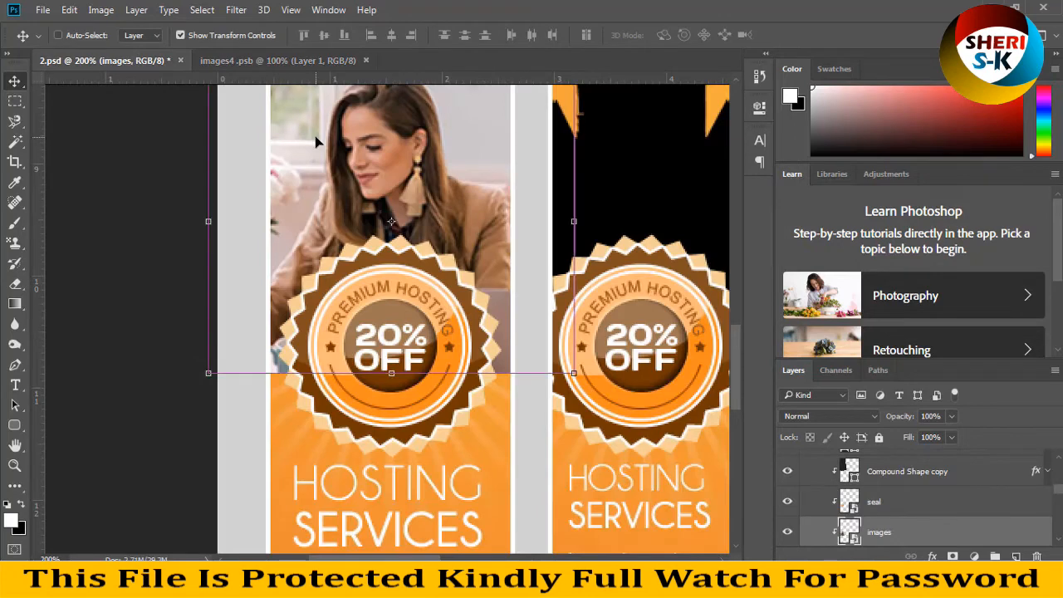
# Scale the 160x600 banner's photo to about 147% width and 140% height, and shift it right to center the woman above the seal
pyautogui.hotkey('ctrl', '-')
pyautogui.hotkey('ctrl', '-')
pyautogui.click(270, 219)
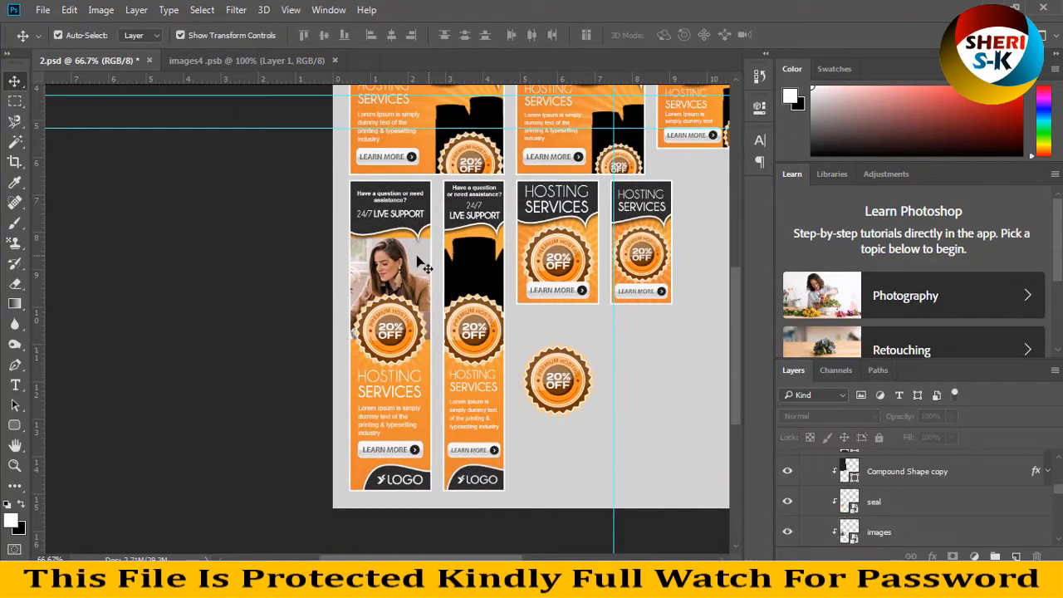
pyautogui.keyDown('ctrl'); pyautogui.click(412, 260); pyautogui.keyUp('ctrl')
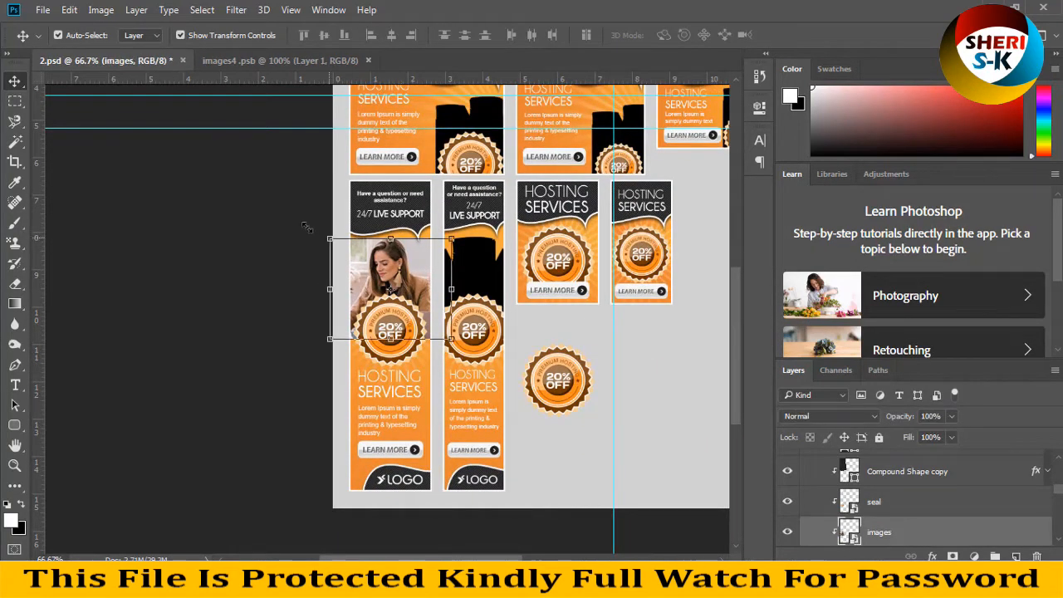
pyautogui.hotkey('ctrl', 't')
pyautogui.moveTo(299, 221); pyautogui.dragTo(293, 219)
pyautogui.press('Return')
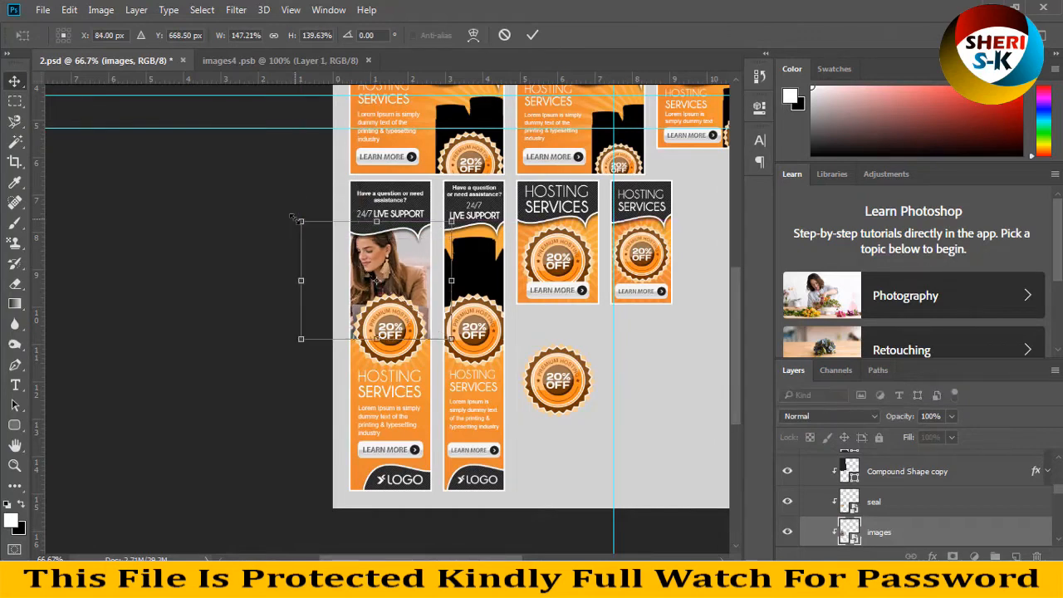
pyautogui.moveTo(376, 281); pyautogui.dragTo(407, 278)
pyautogui.moveTo(406, 279); pyautogui.dragTo(409, 278)
pyautogui.click(659, 344)
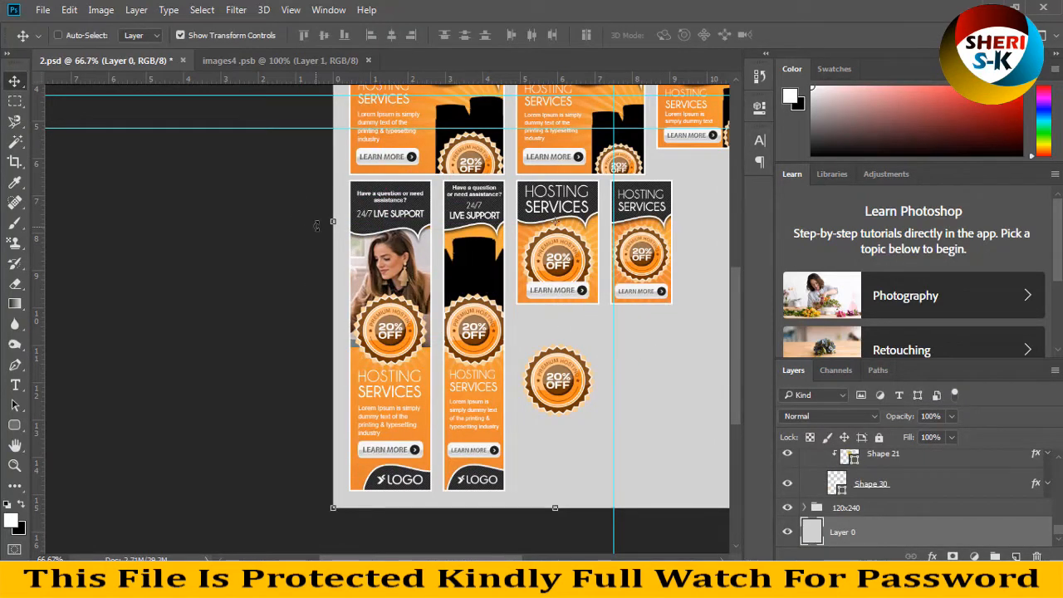
# Inspect the placed photo in the 160x600 banner up close and review the other banners of 2.psd
pyautogui.hotkey('ctrl', '+')
pyautogui.hotkey('ctrl', '+')
pyautogui.moveTo(398, 203); pyautogui.dragTo(403, 316)
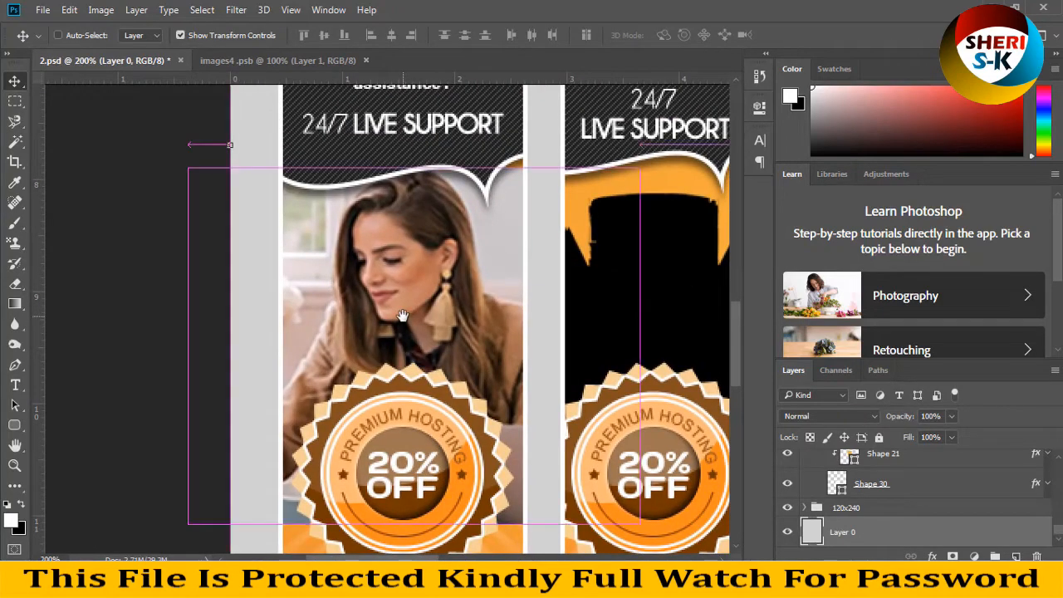
pyautogui.hotkey('ctrl', '-')
pyautogui.hotkey('ctrl', '-')
pyautogui.moveTo(589, 259); pyautogui.dragTo(440, 328)
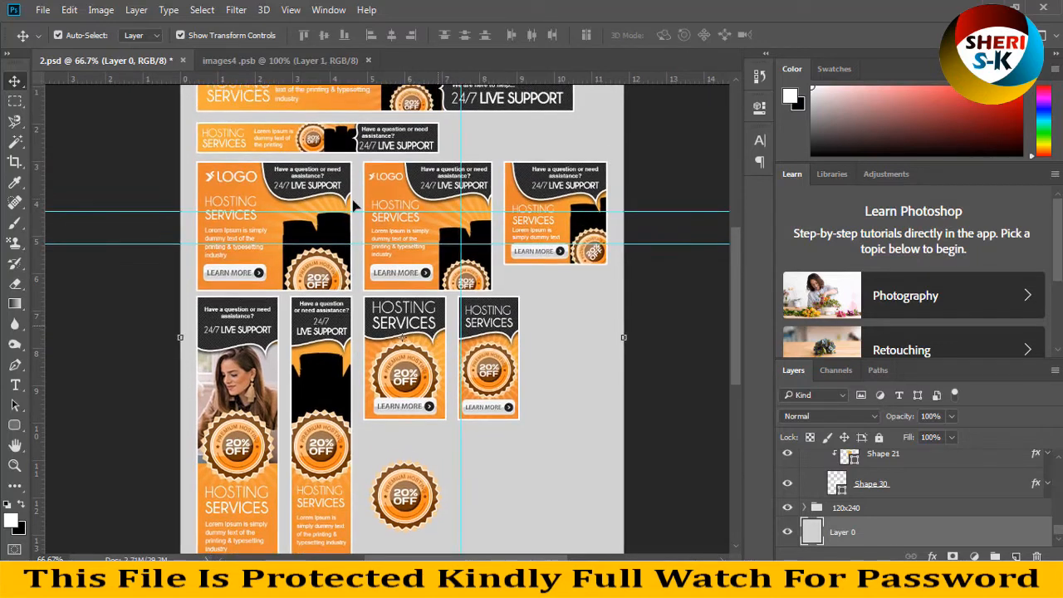
# Switch to the Multiporpose Banners folder, preview 3.psd up close and as a whole in the photo viewer, and close the preview
pyautogui.click(397, 211)
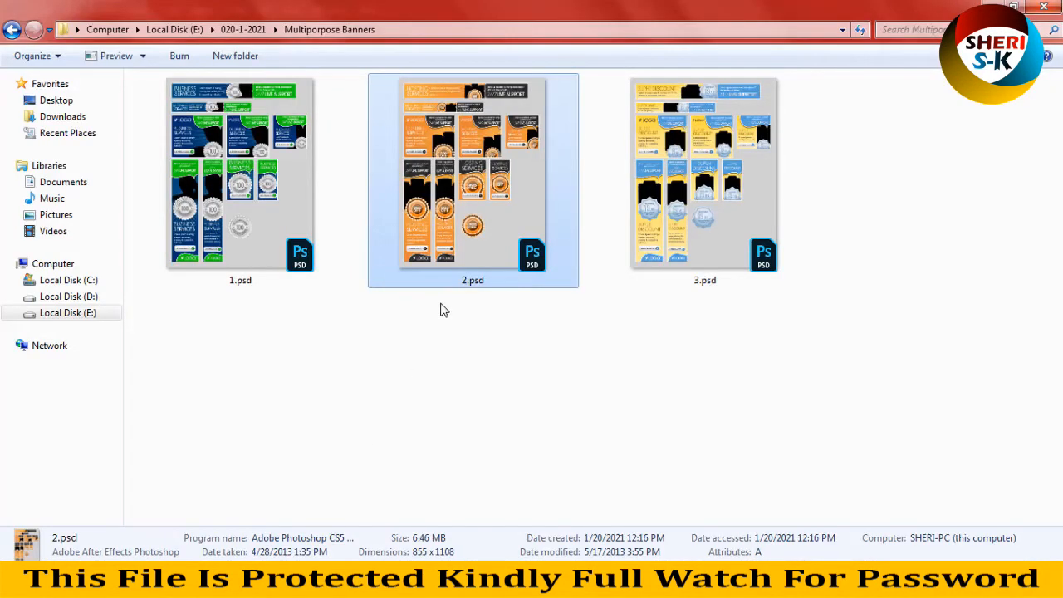
pyautogui.press('Right')
pyautogui.press('Return')
pyautogui.scroll(2, 386, 214)
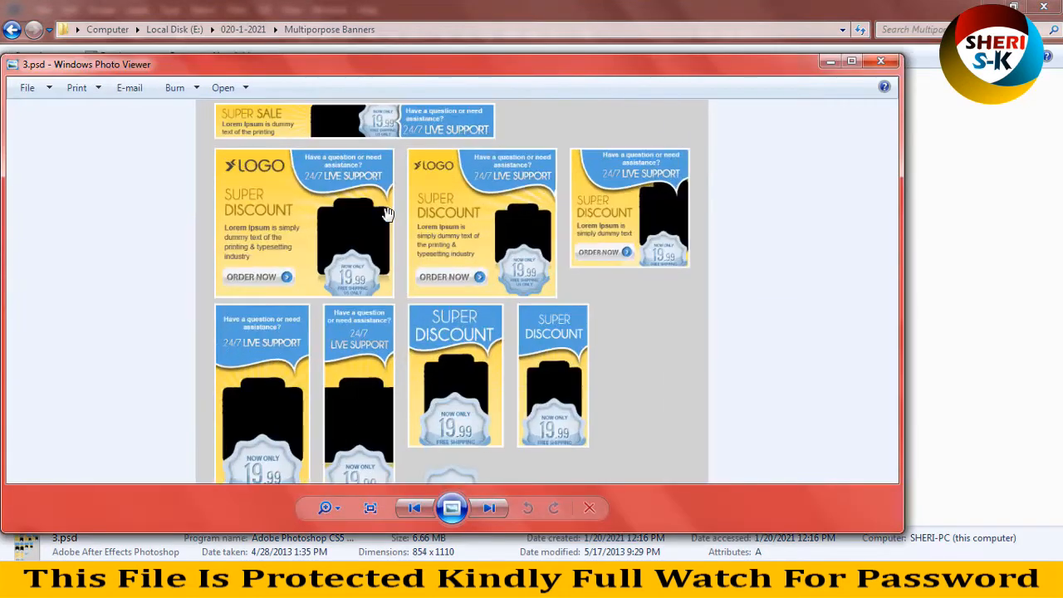
pyautogui.scroll(-2, 439, 284)
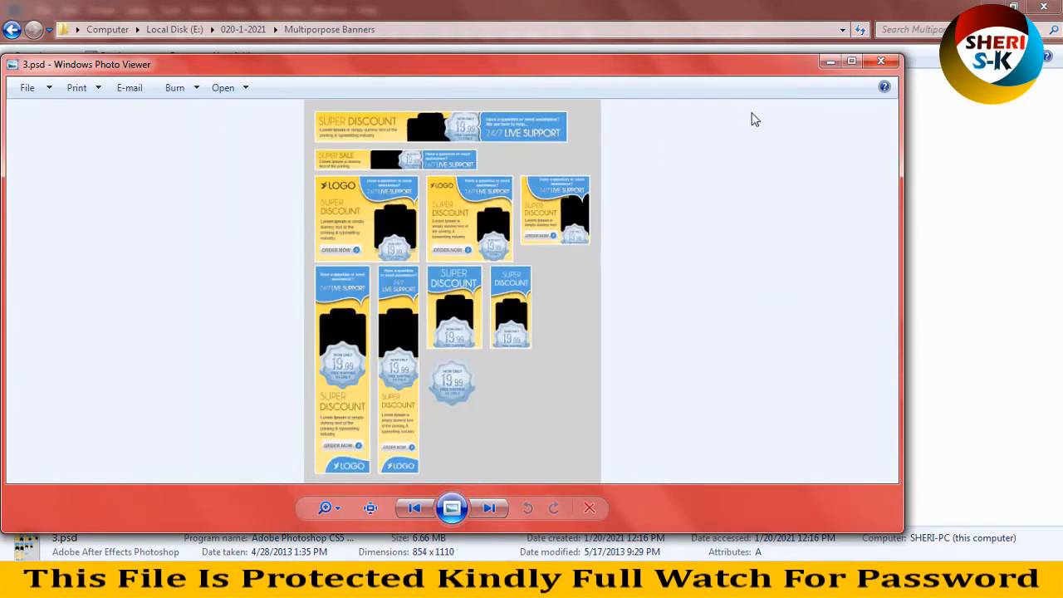
pyautogui.click(880, 63)
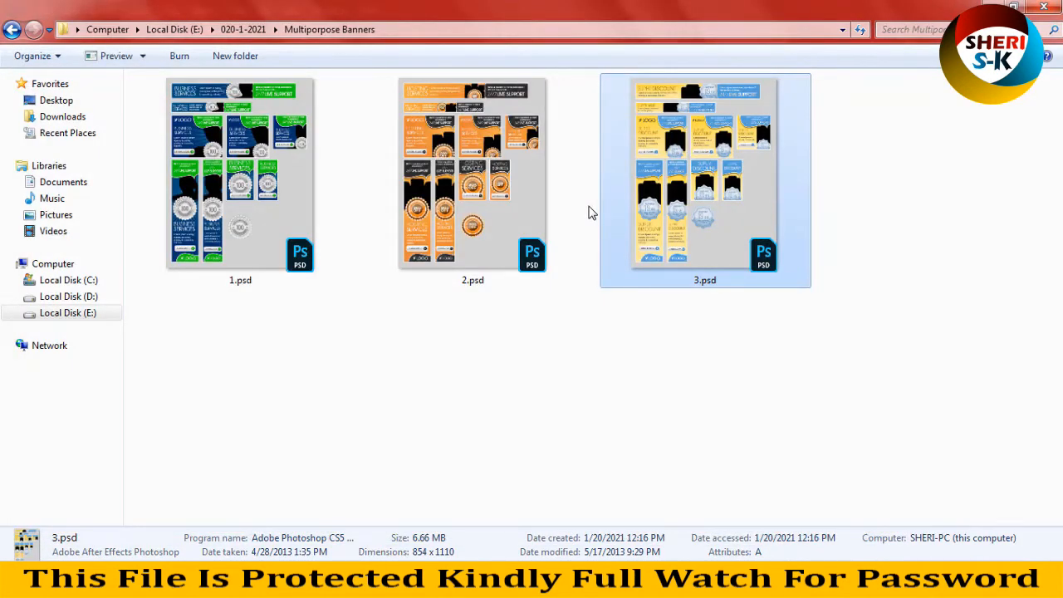